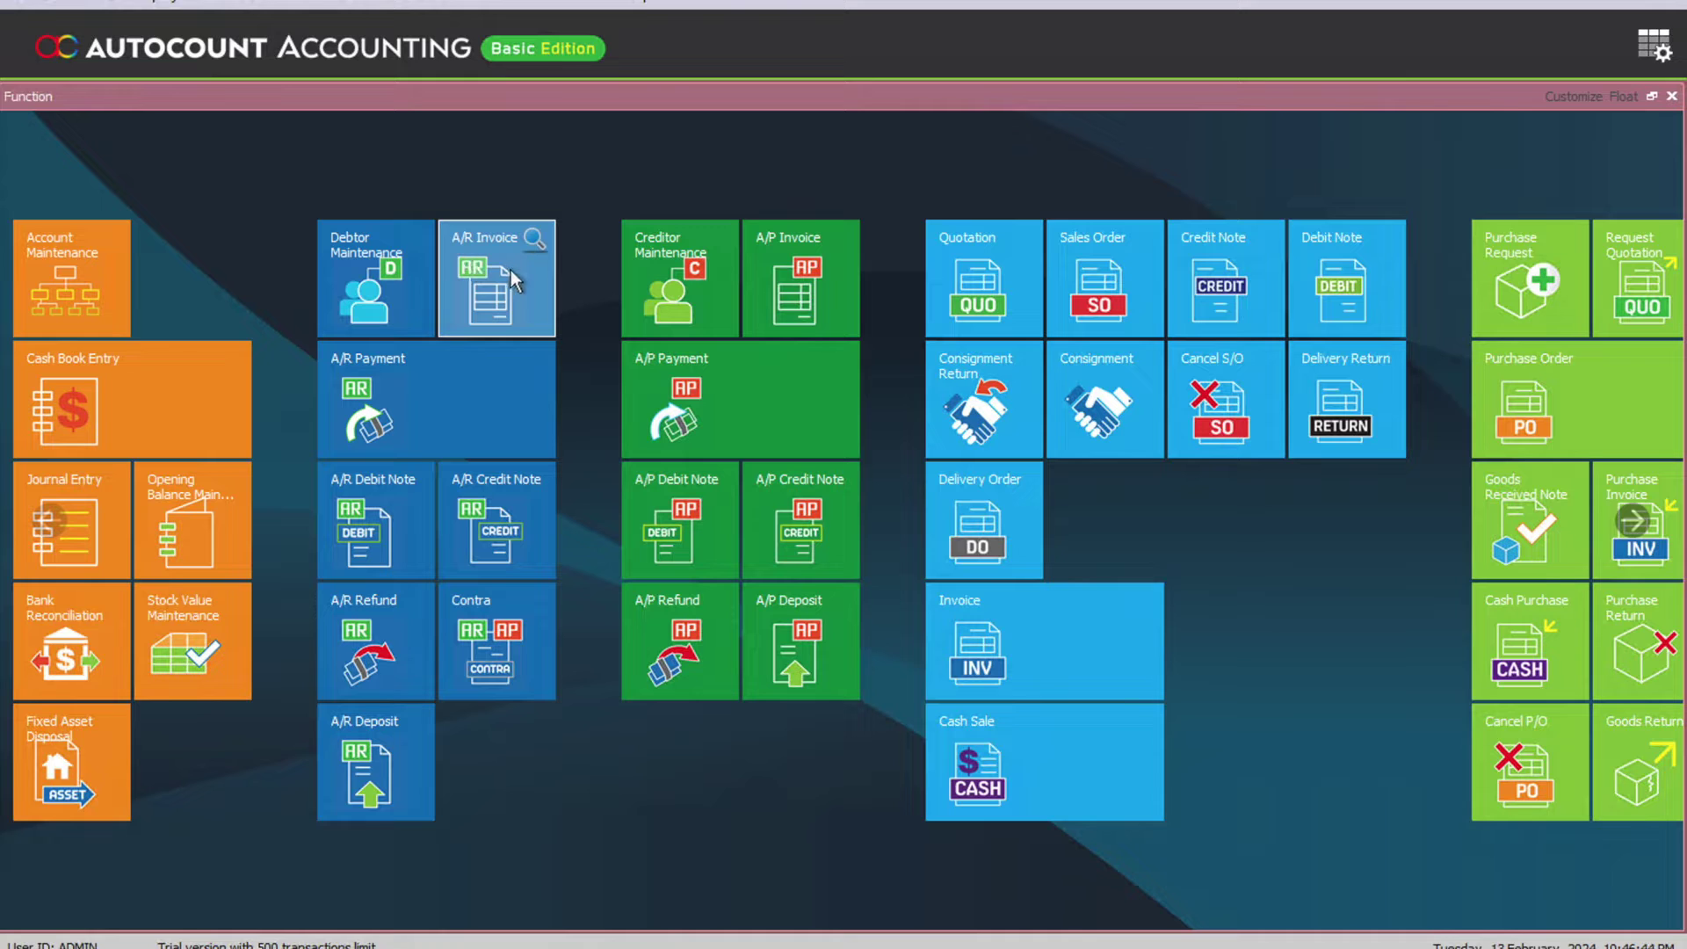
# - Go to Tax Code Maintenance and launch the Configure Malaysia SST wizard
pyautogui.click(535, 2)
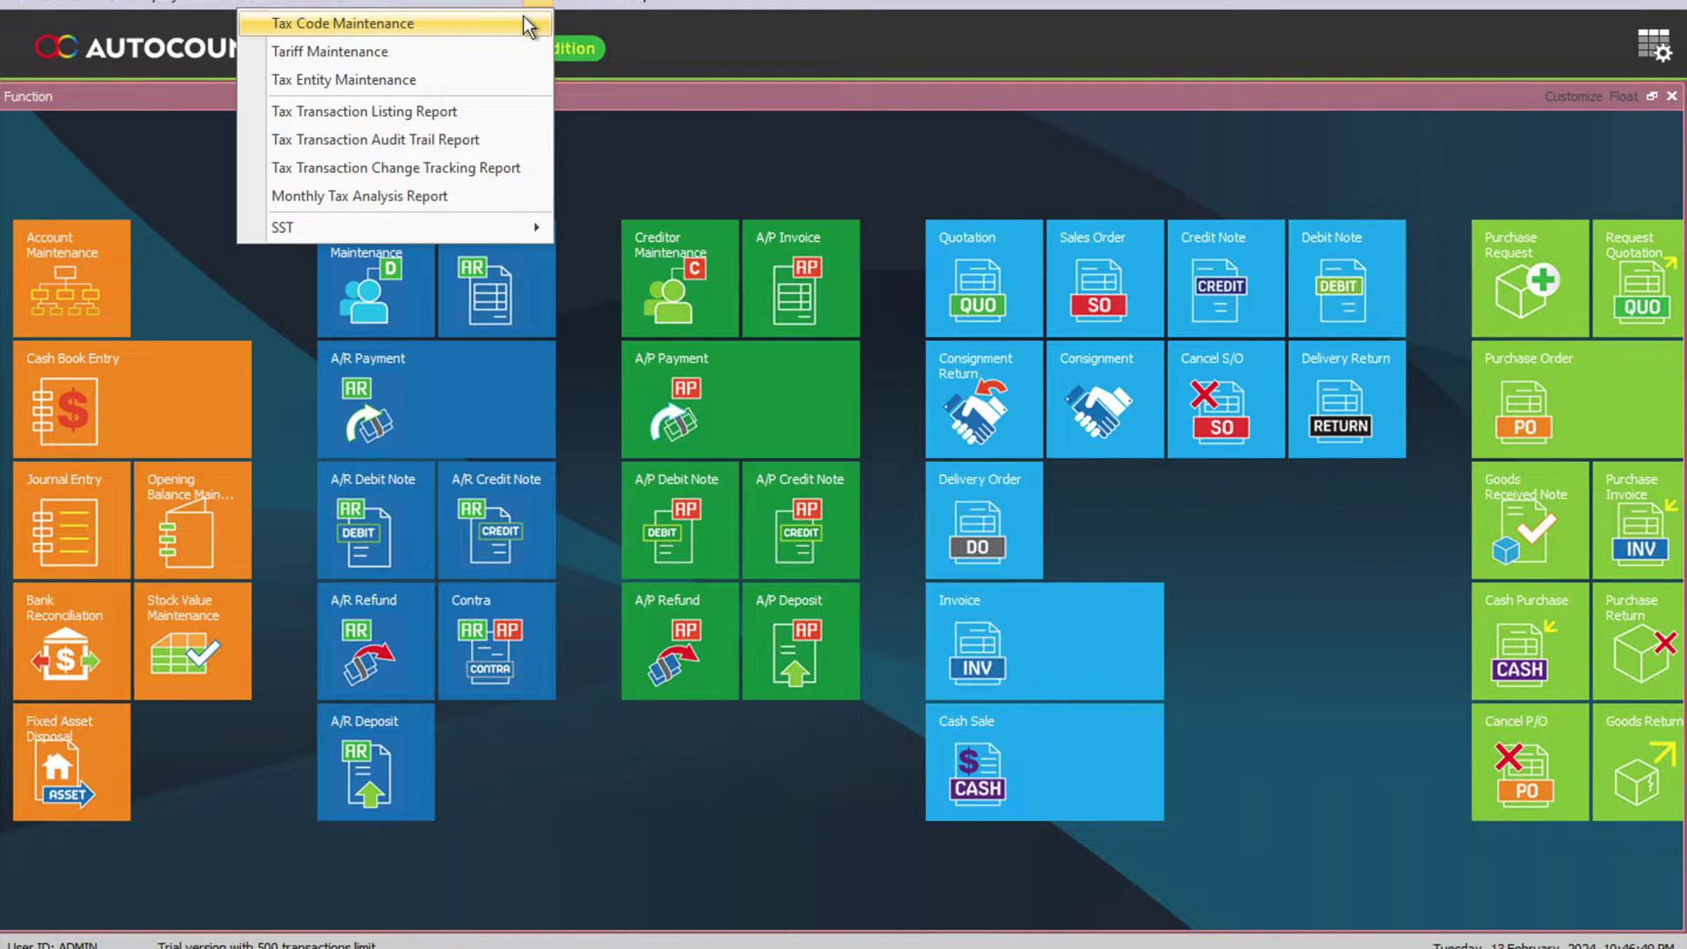
pyautogui.click(527, 24)
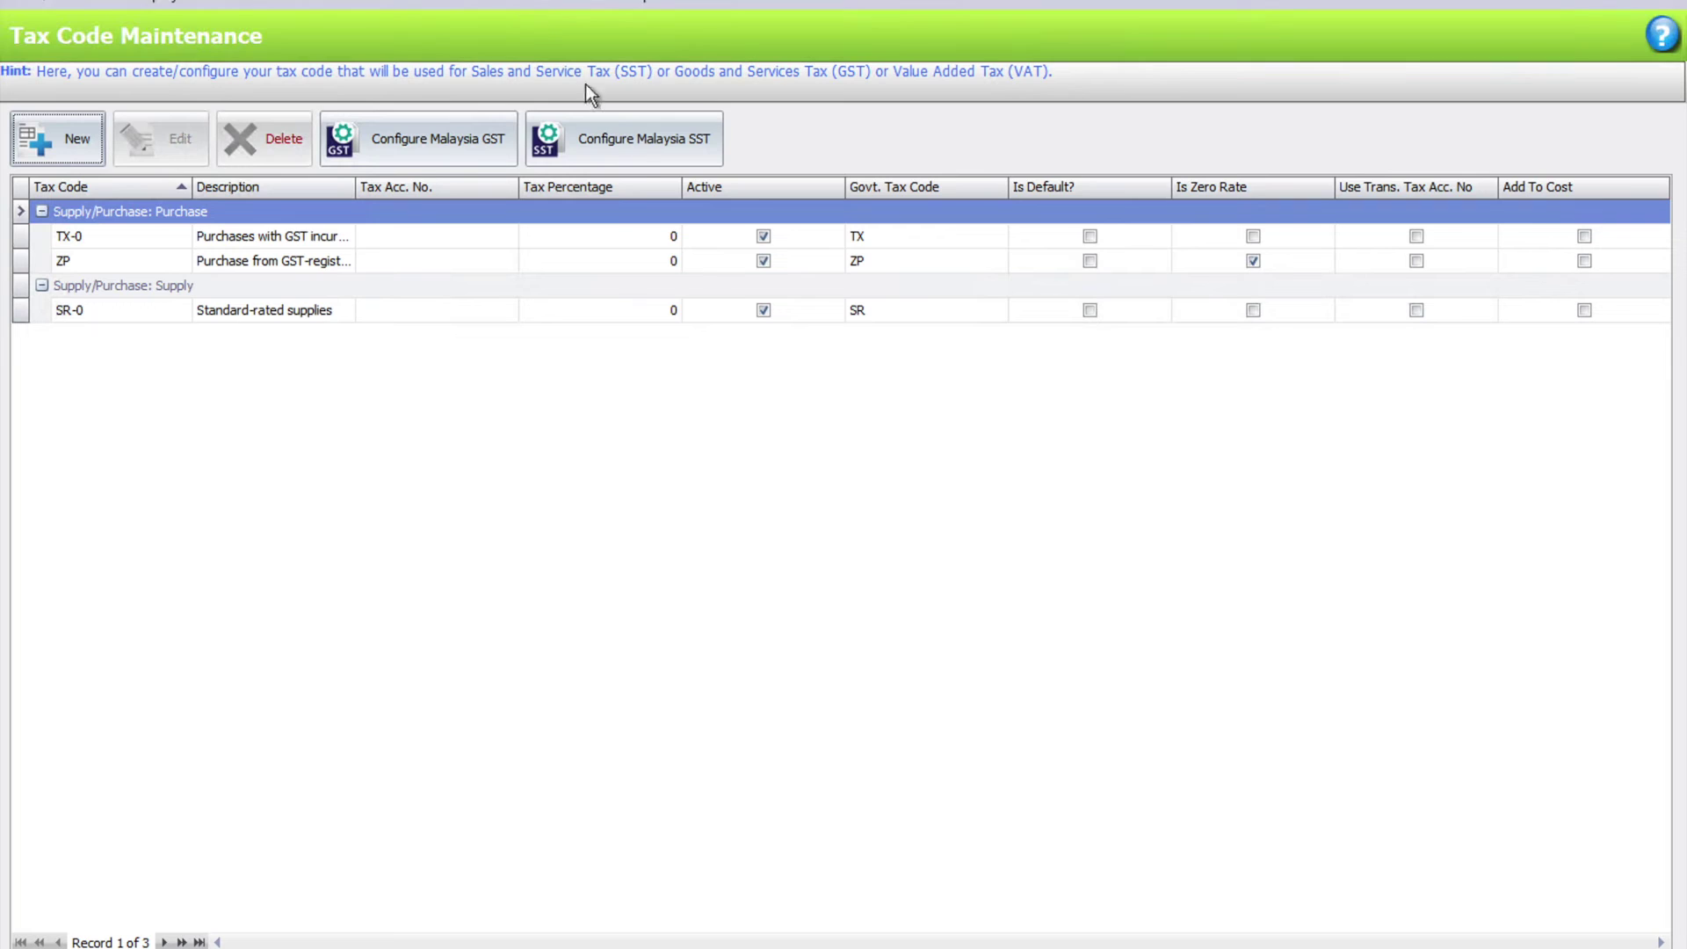
pyautogui.click(615, 136)
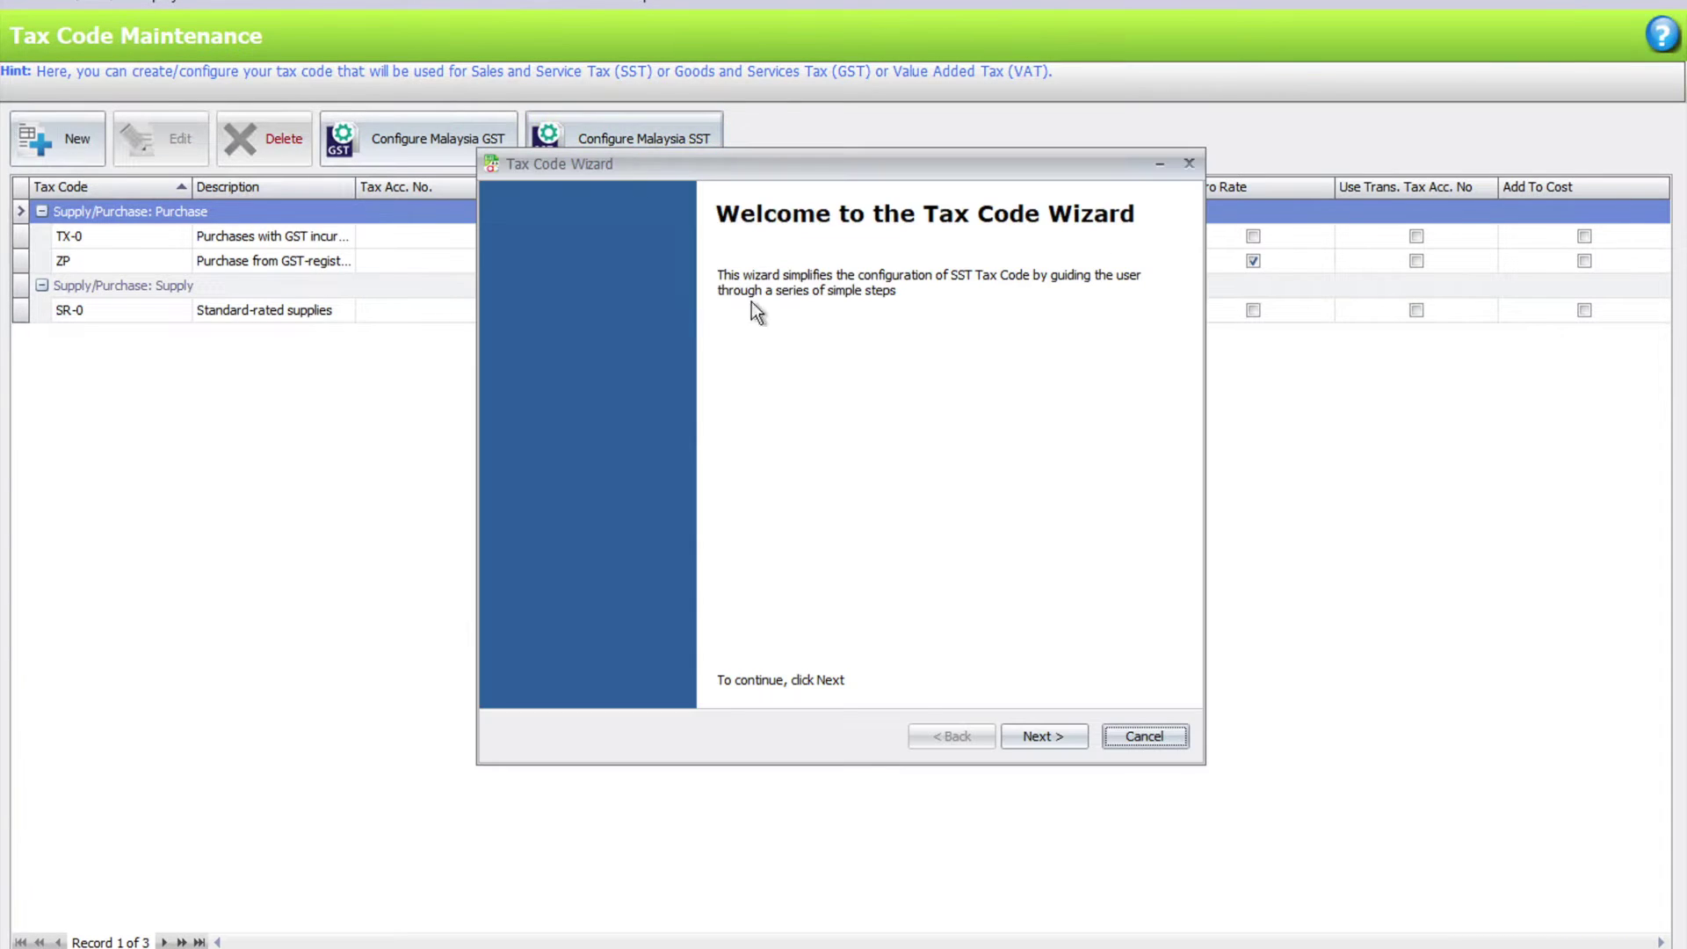
# - Mark the business as service-tax-only, enter its service tax registration number, and finish the wizard
pyautogui.click(1037, 740)
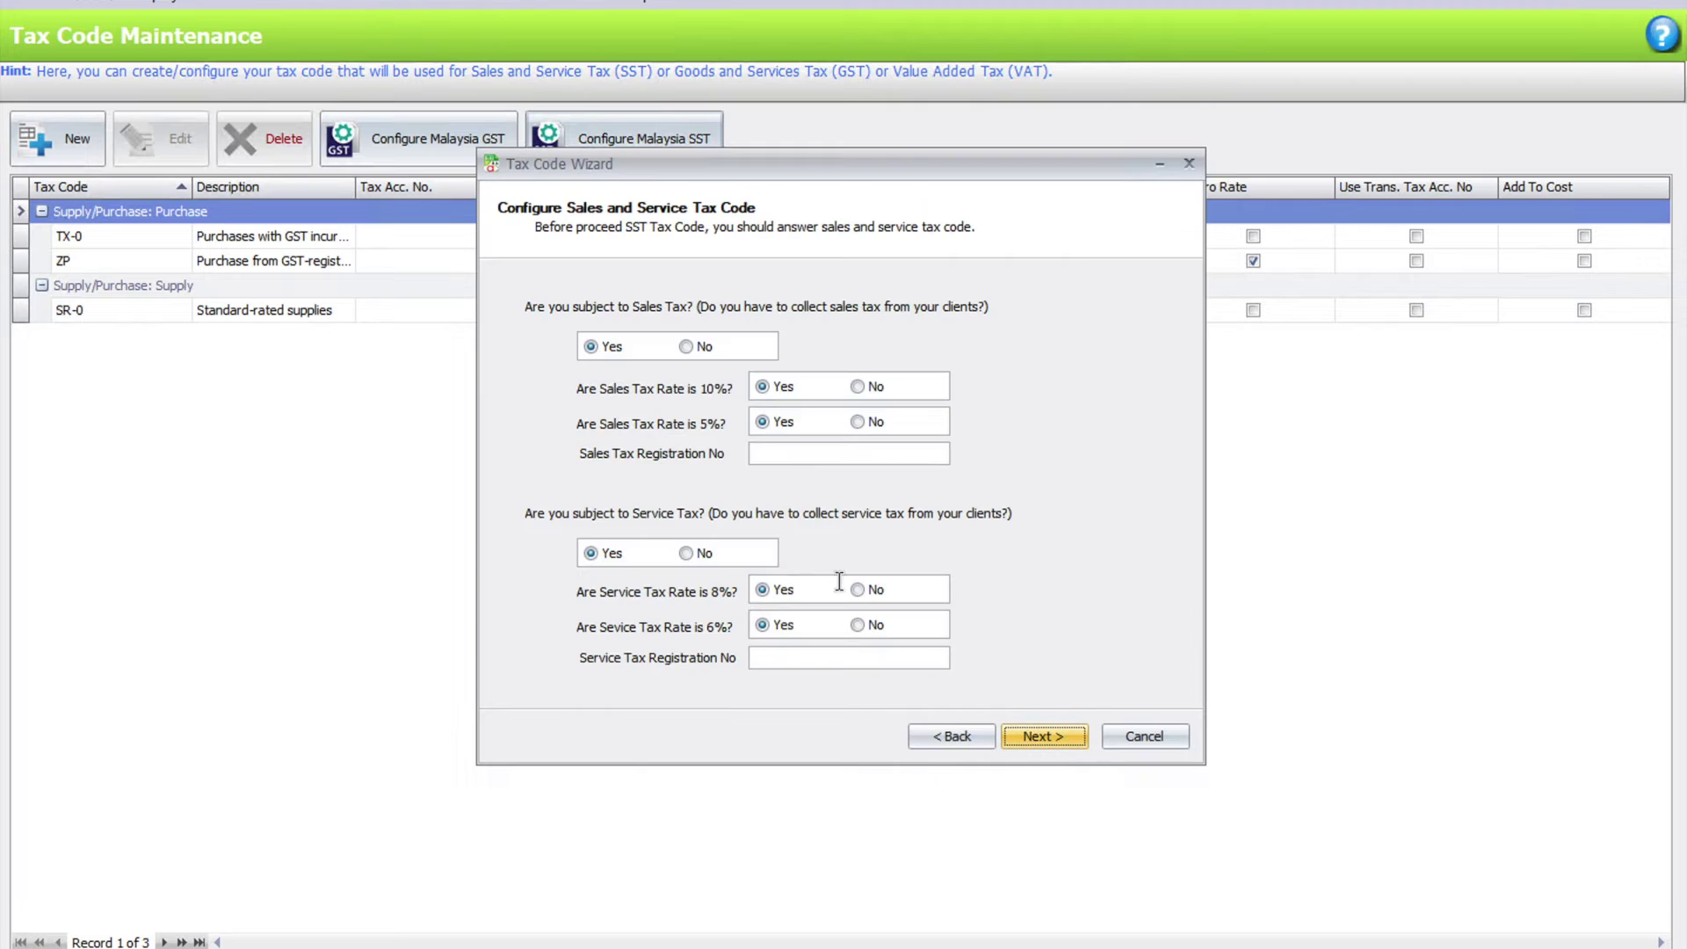
pyautogui.click(682, 347)
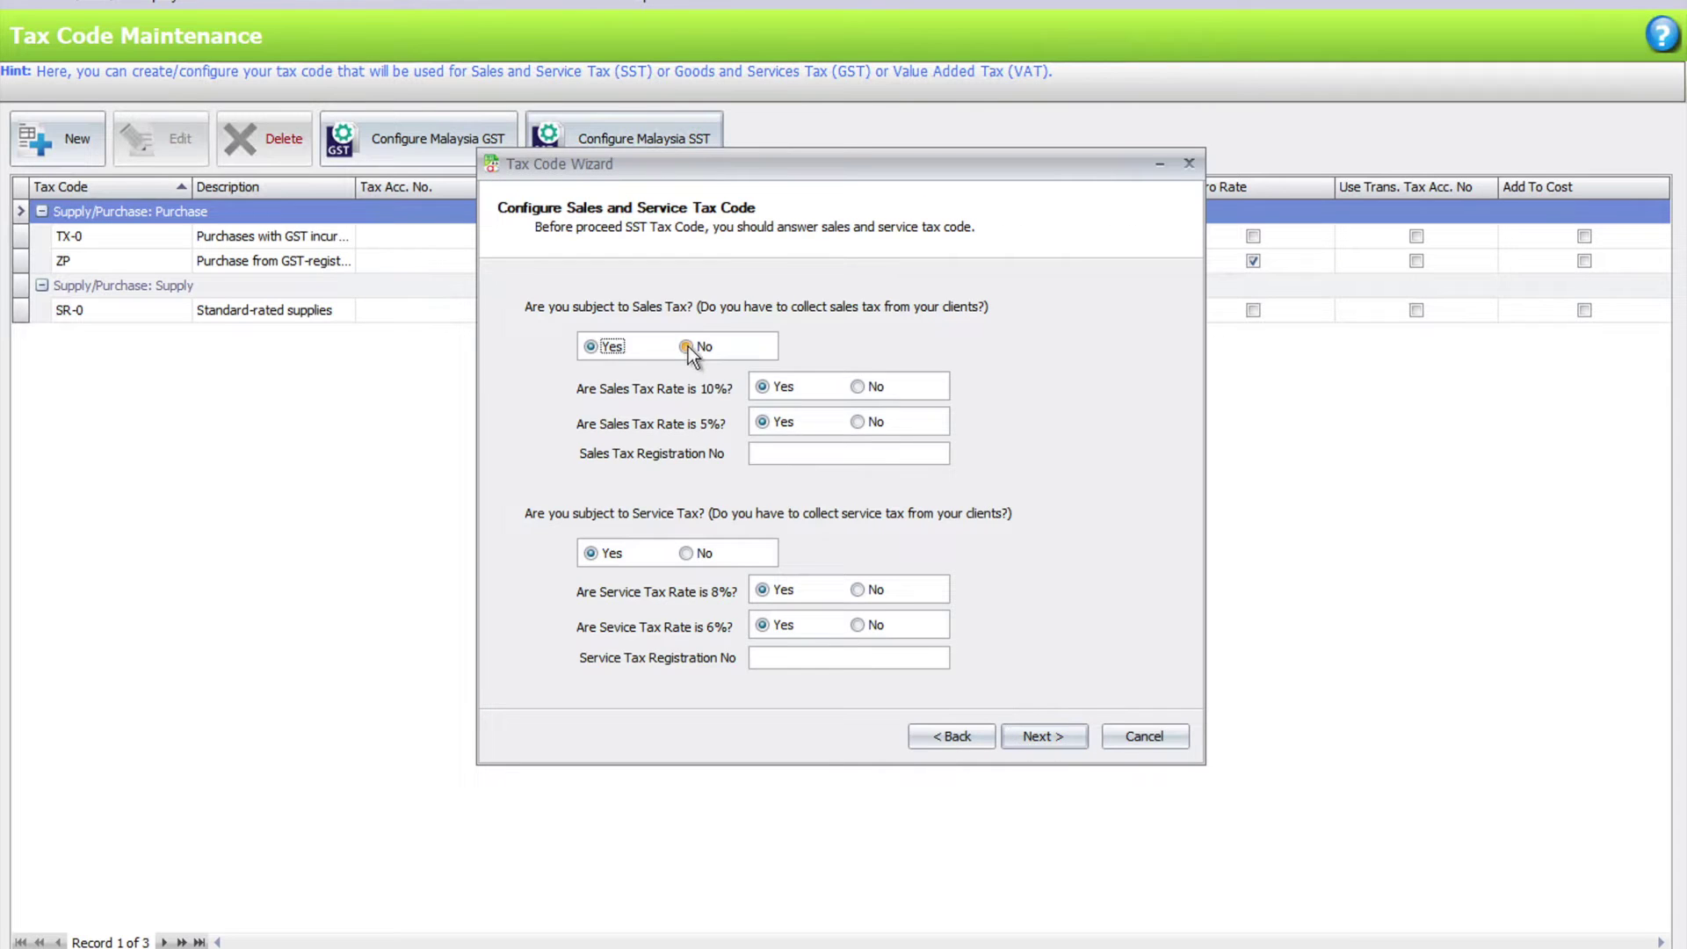
pyautogui.click(822, 657)
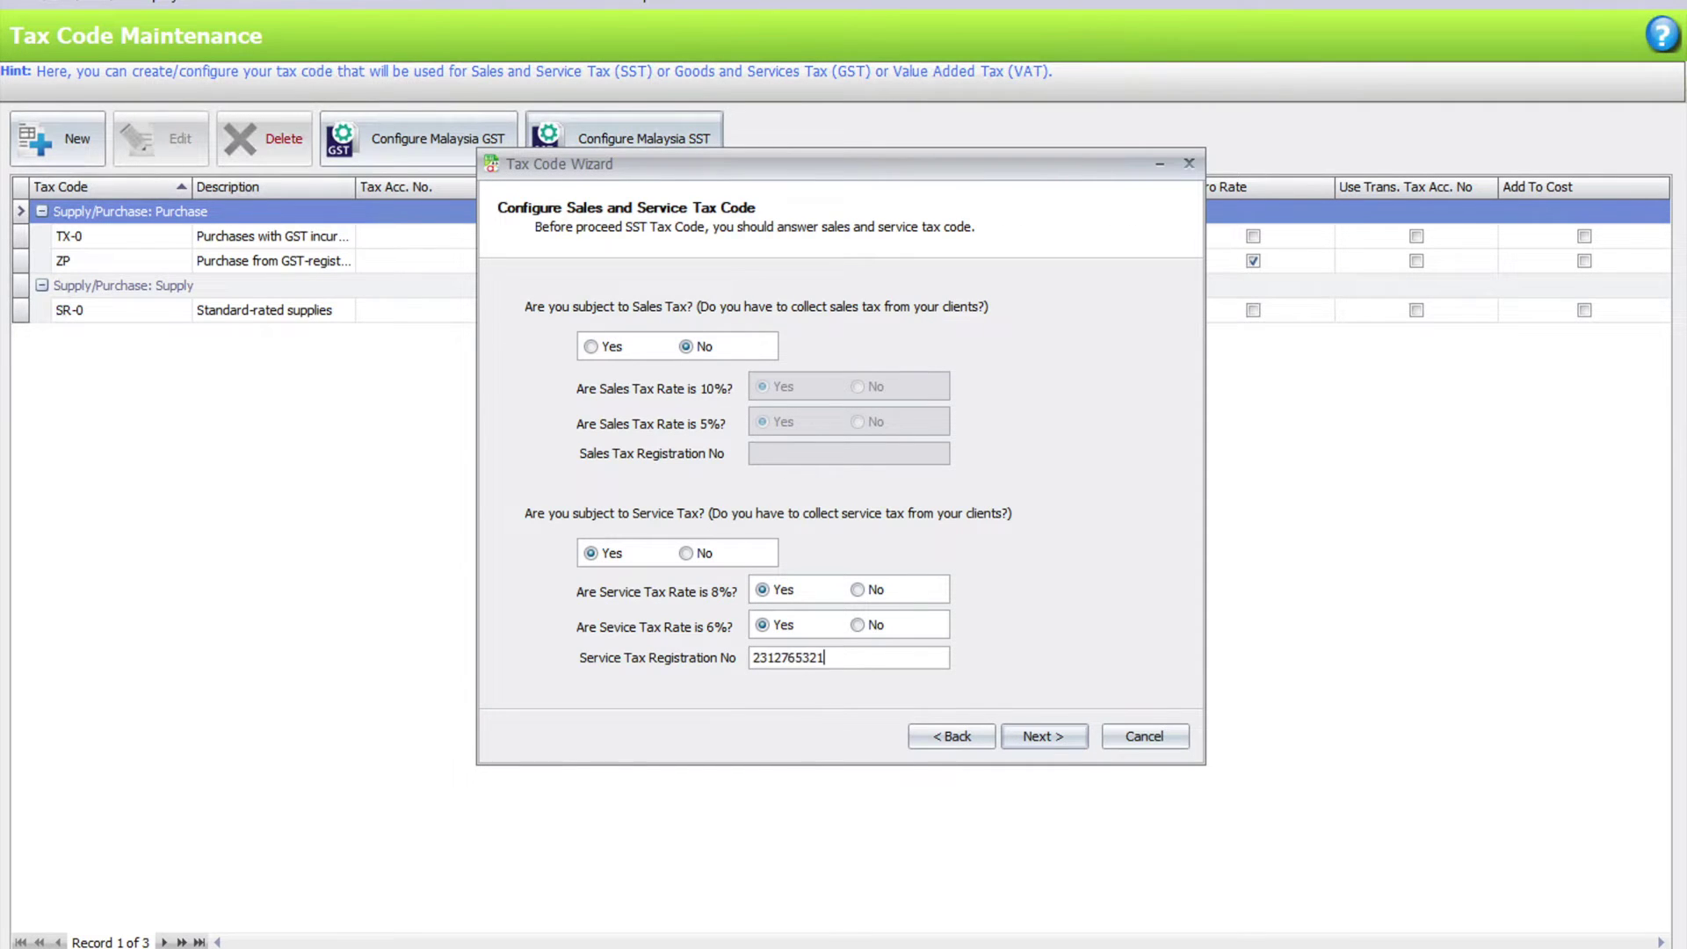
pyautogui.click(1026, 740)
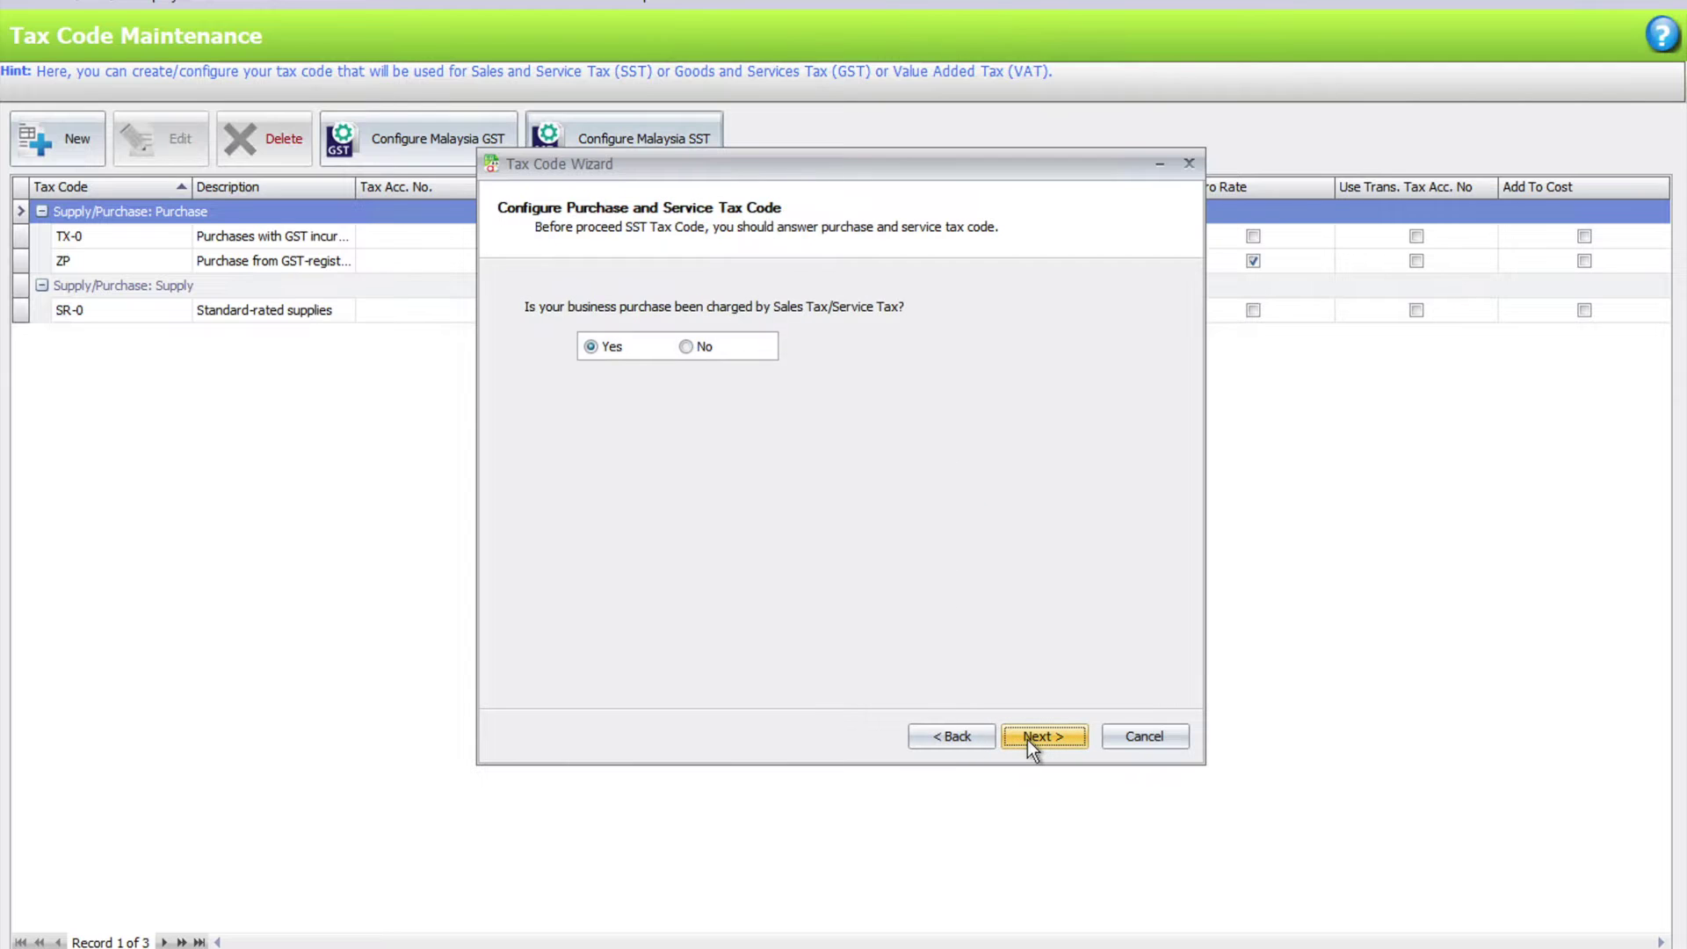
pyautogui.click(1026, 740)
pyautogui.click(1027, 740)
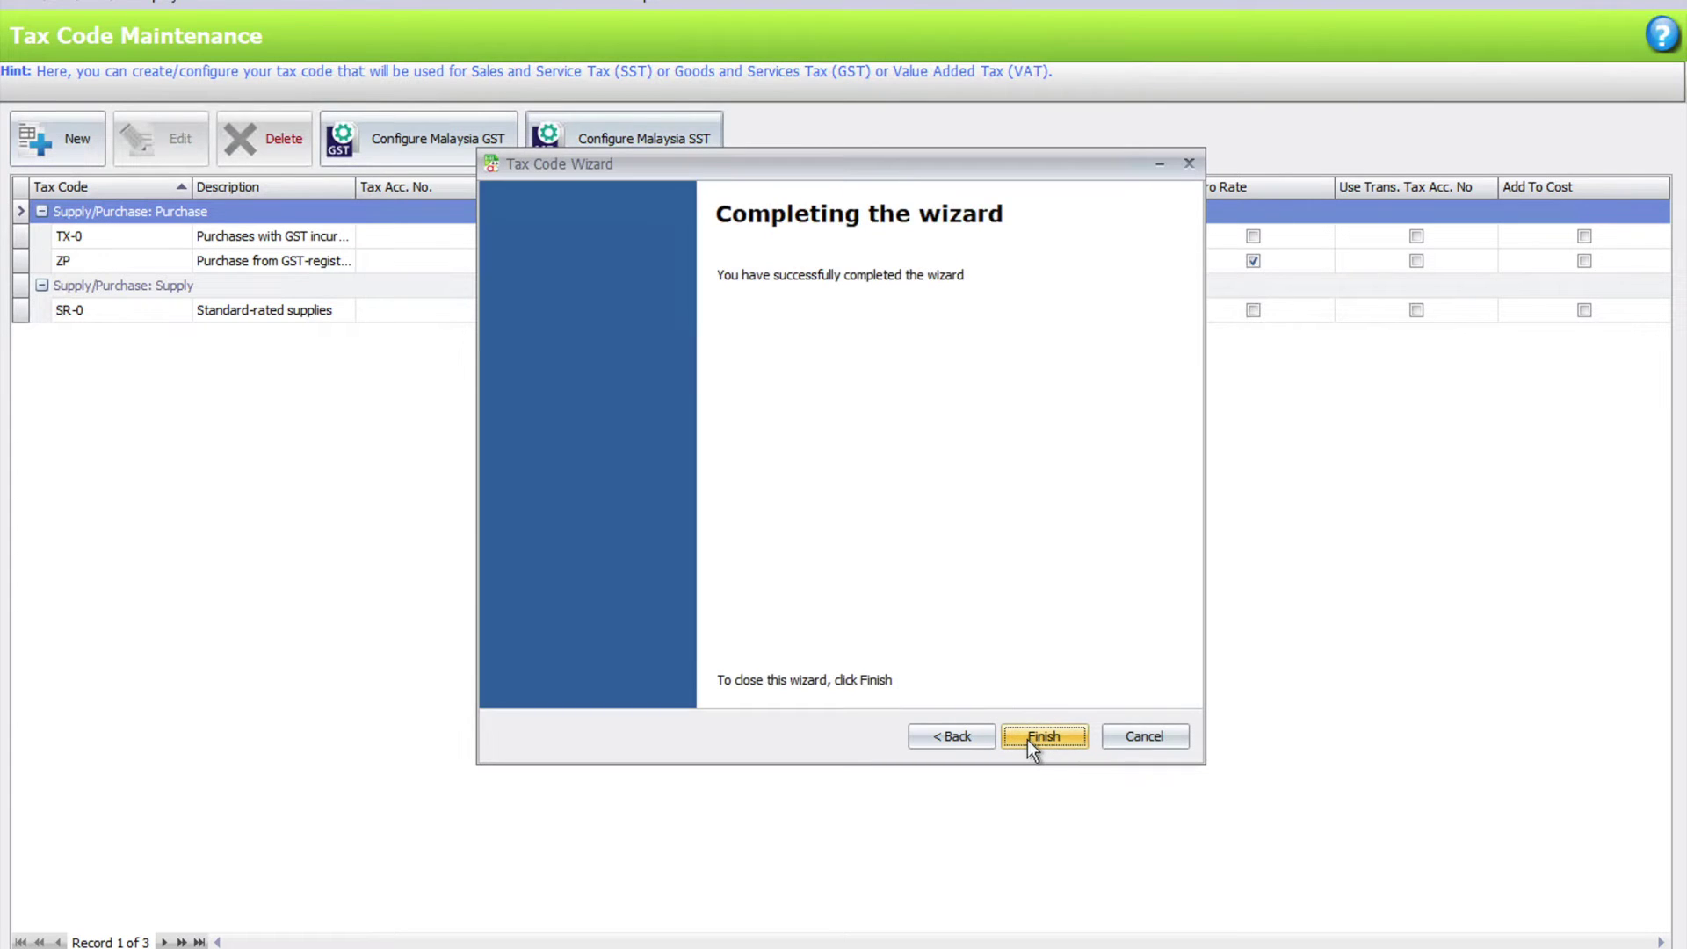
pyautogui.click(1026, 740)
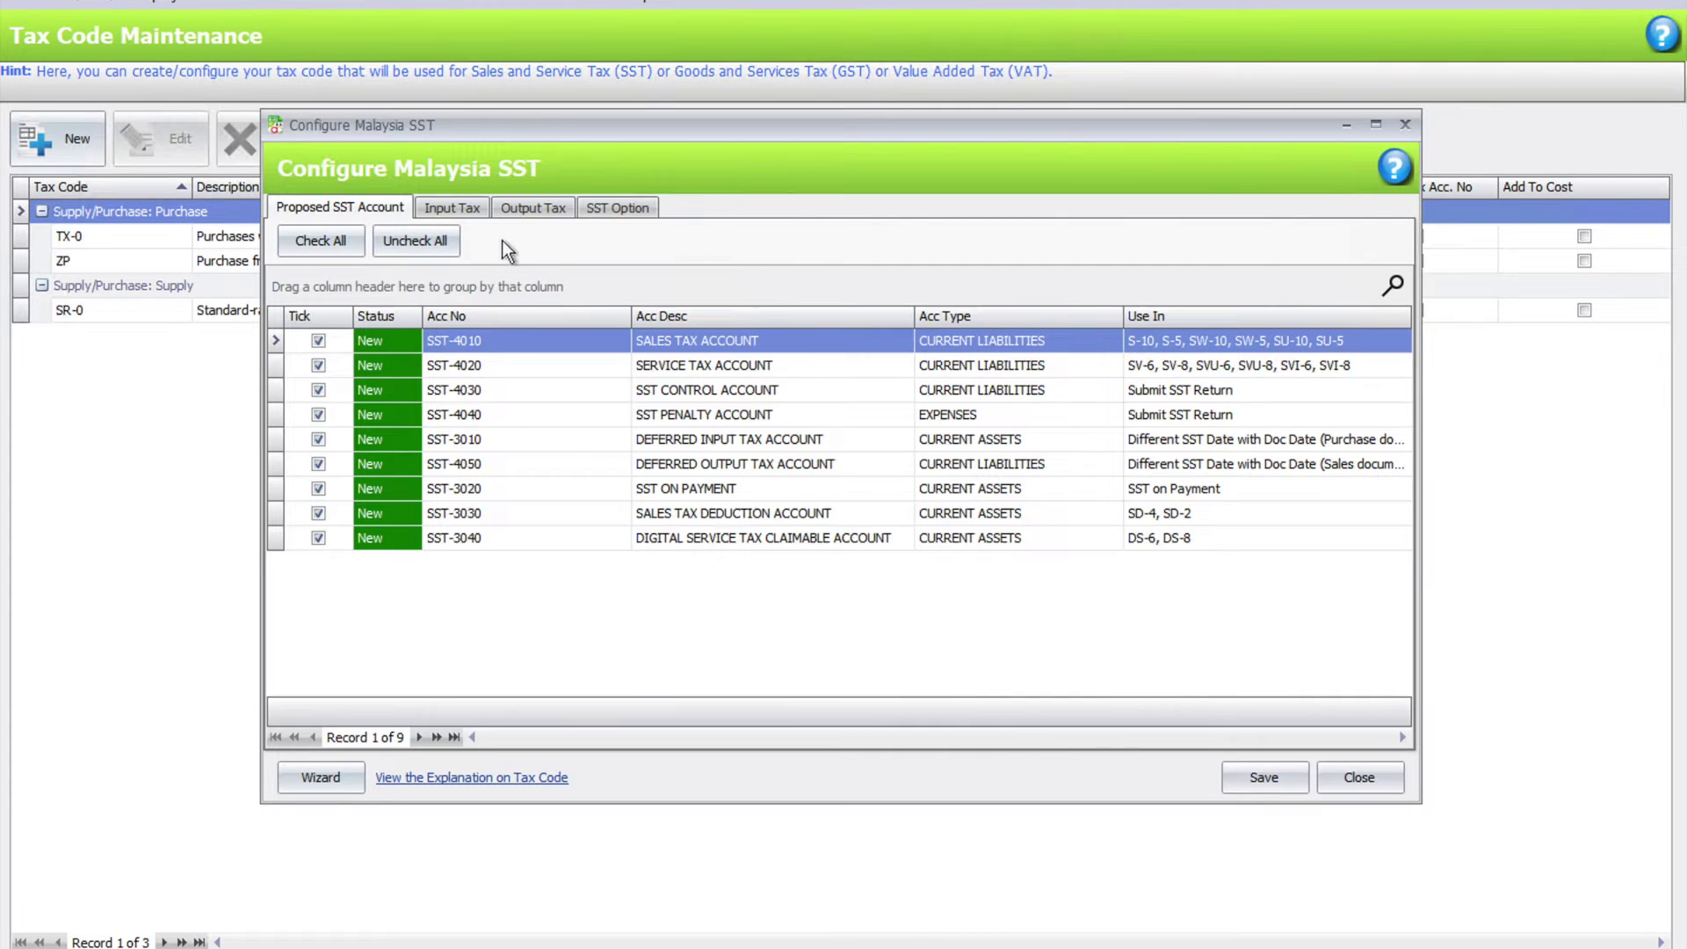
# - Review the proposed output tax codes, including SV-6 and SV-8, and save the SST configuration
pyautogui.click(525, 207)
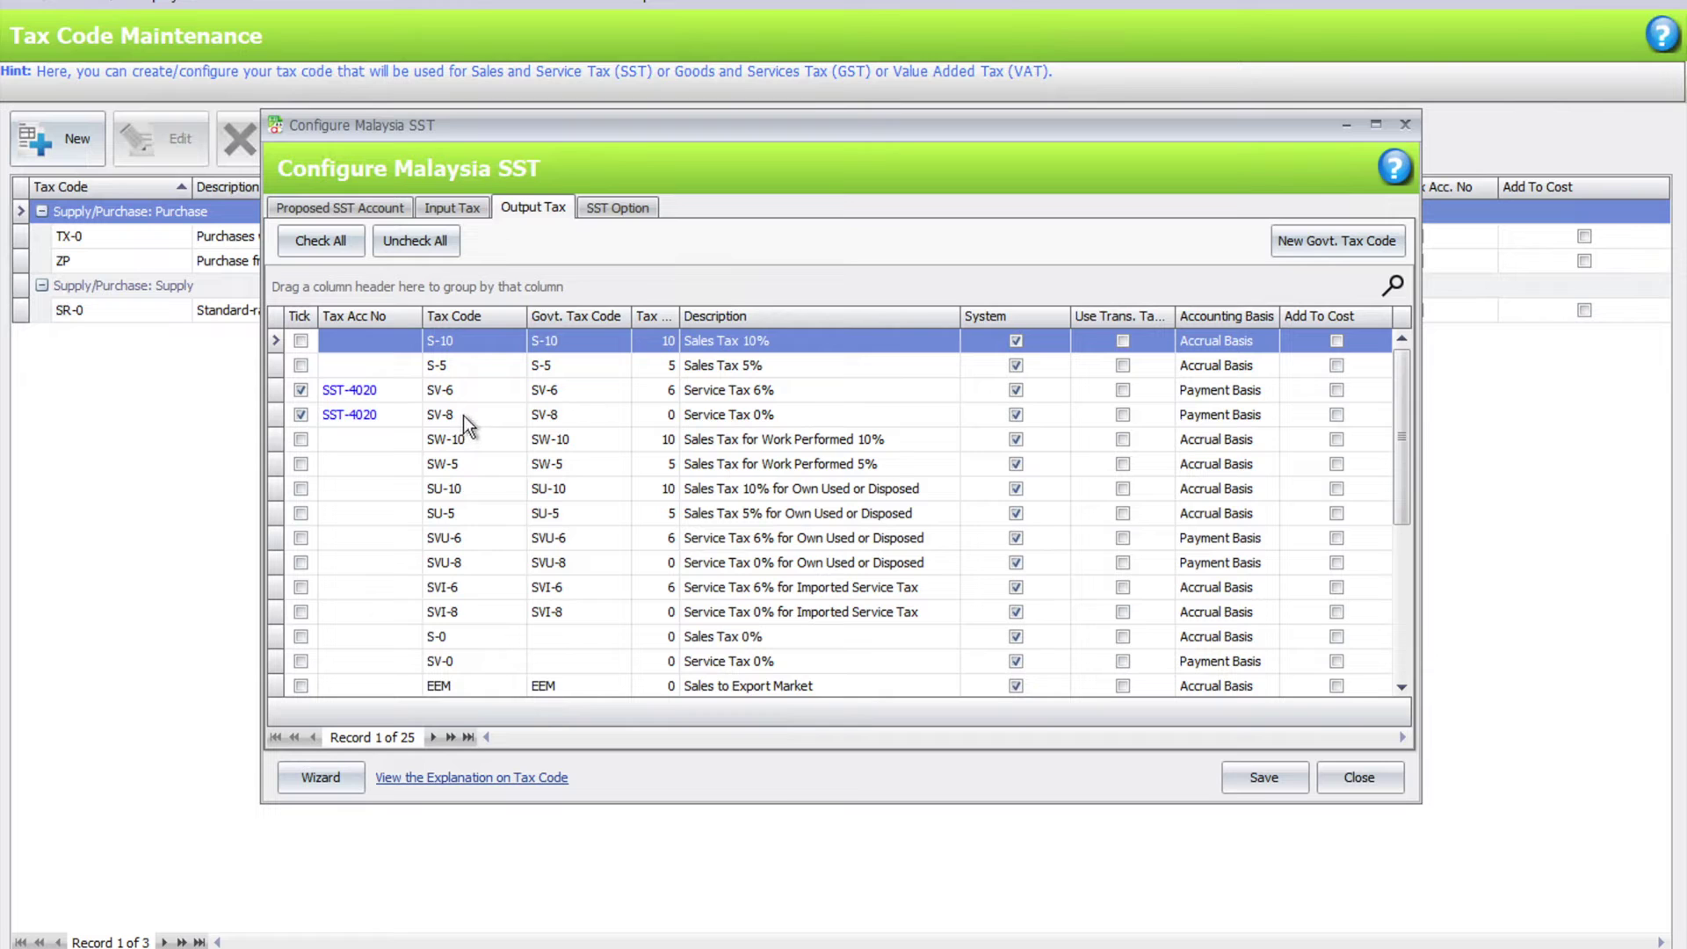
pyautogui.moveTo(1395, 468); pyautogui.dragTo(1398, 555)
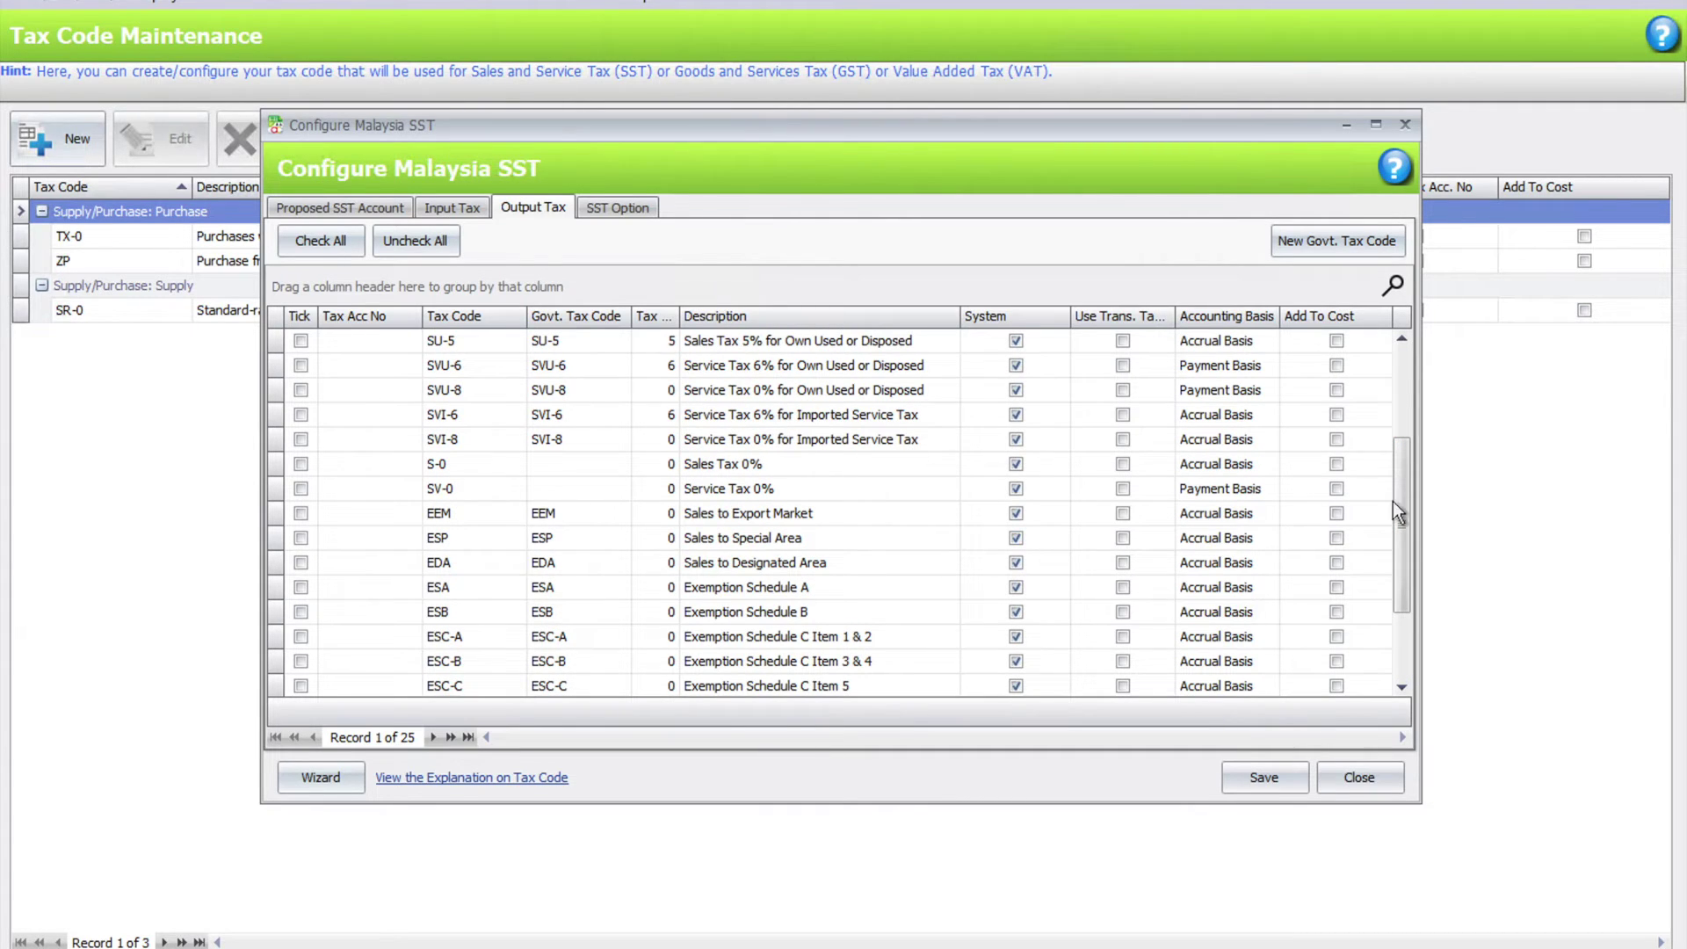
pyautogui.moveTo(1408, 503); pyautogui.dragTo(1406, 425)
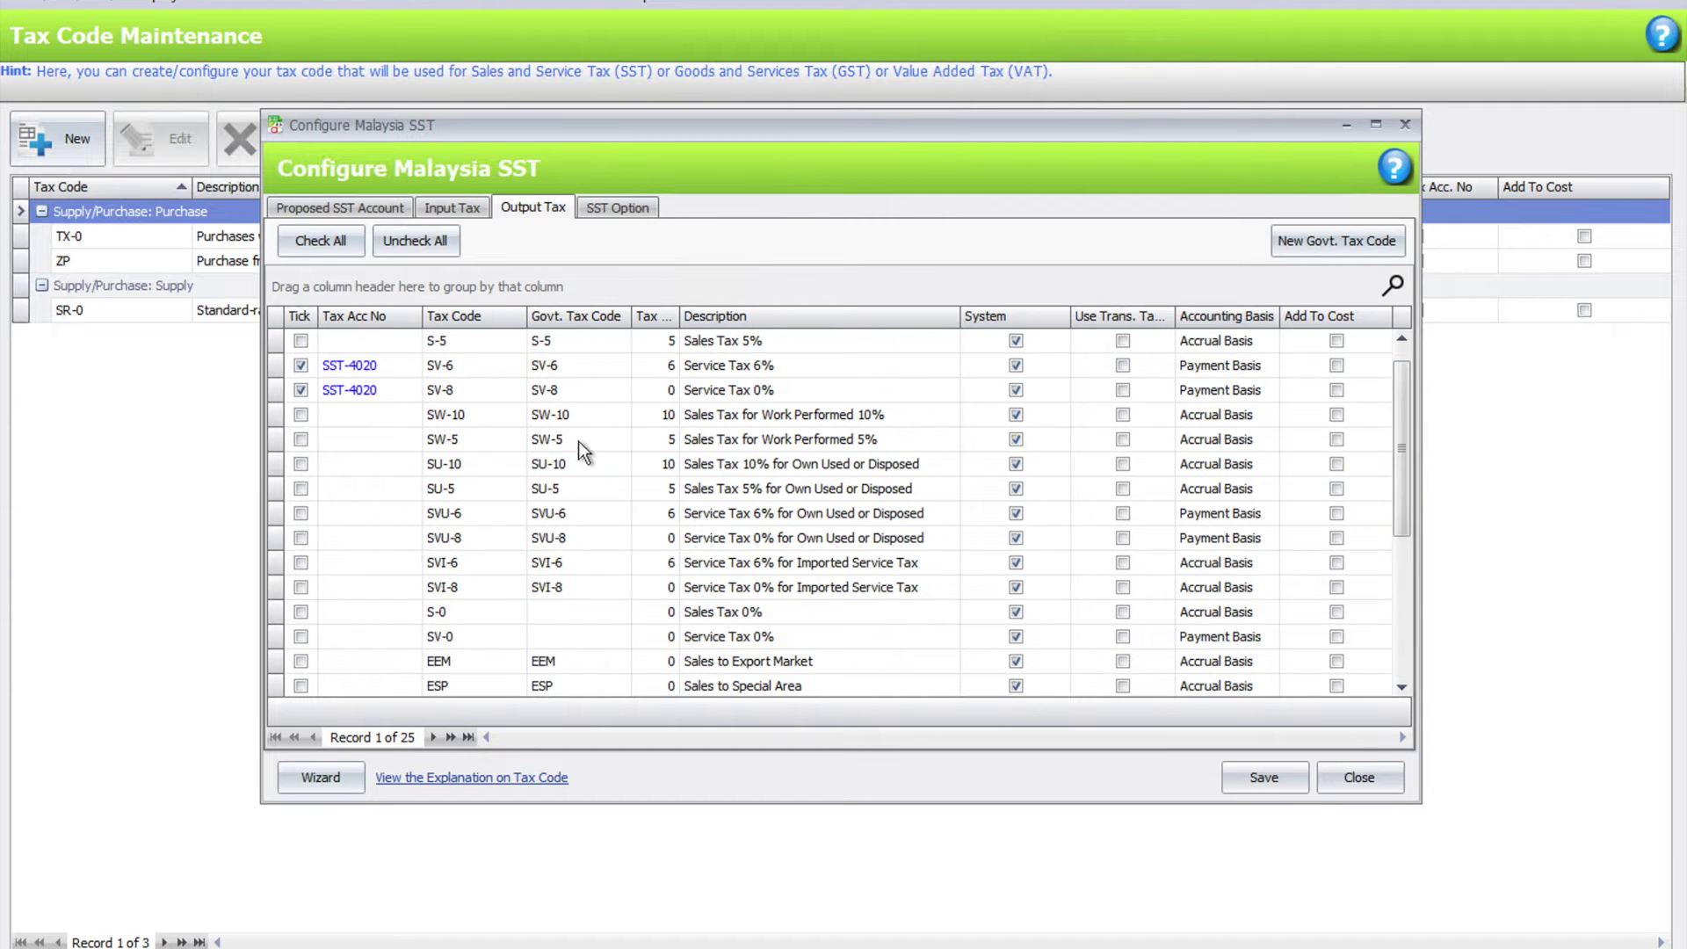
pyautogui.click(1263, 778)
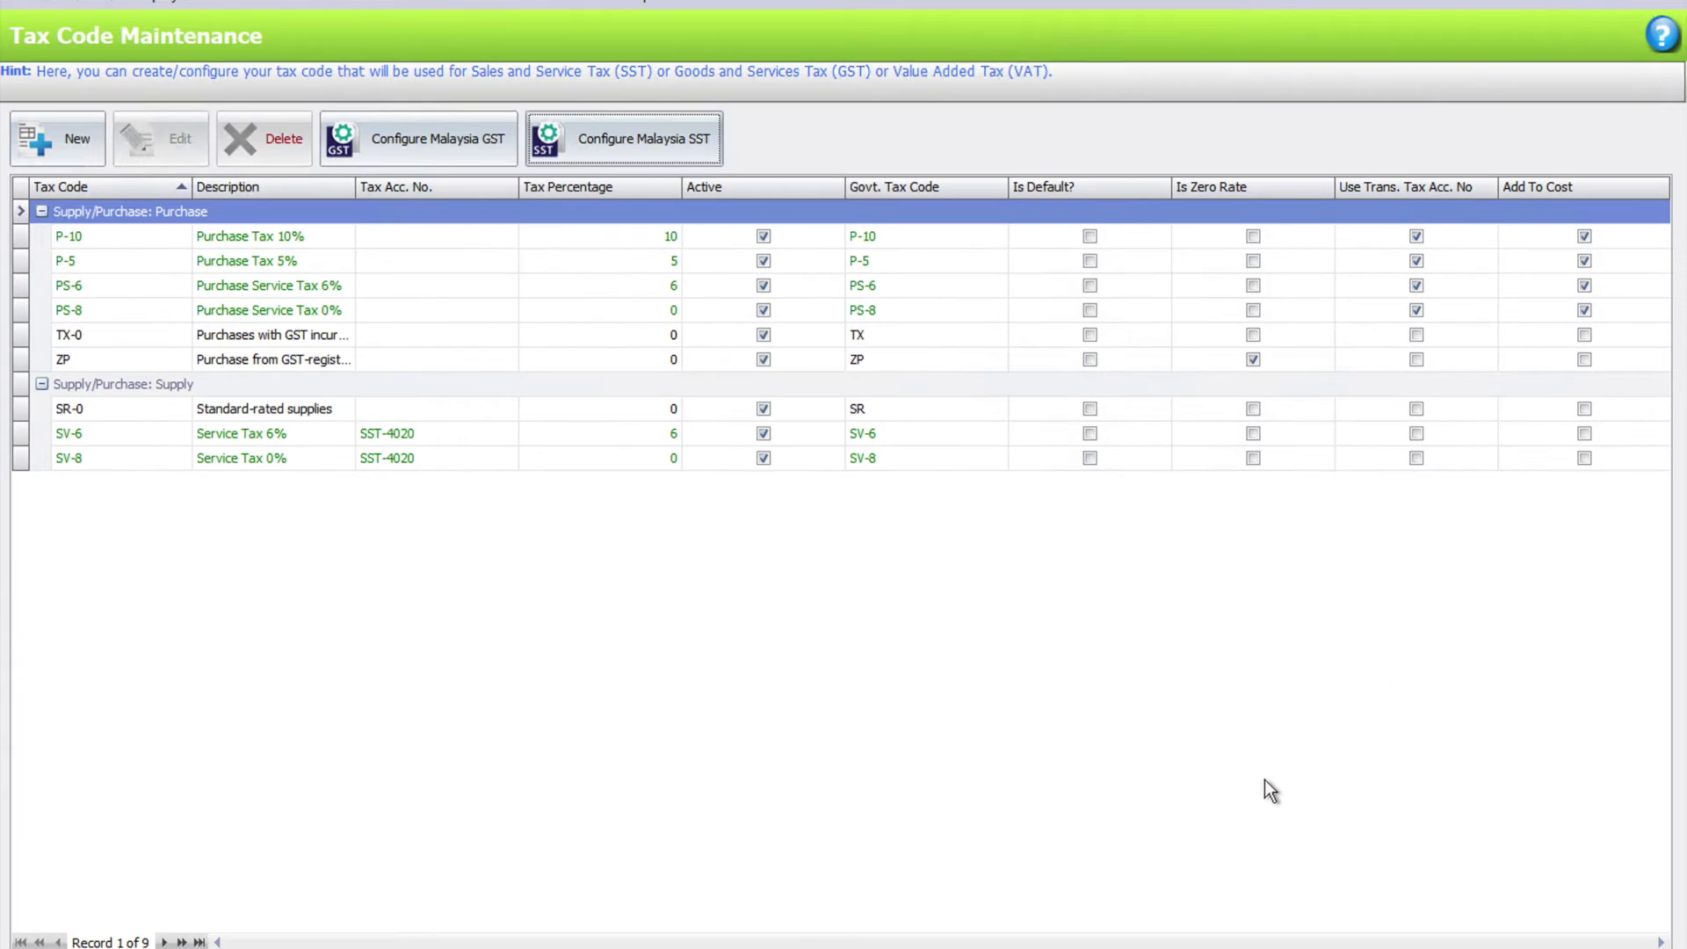
# - Start the new invoice with KPJ Ipoh as the debtor
pyautogui.click(87, 461)
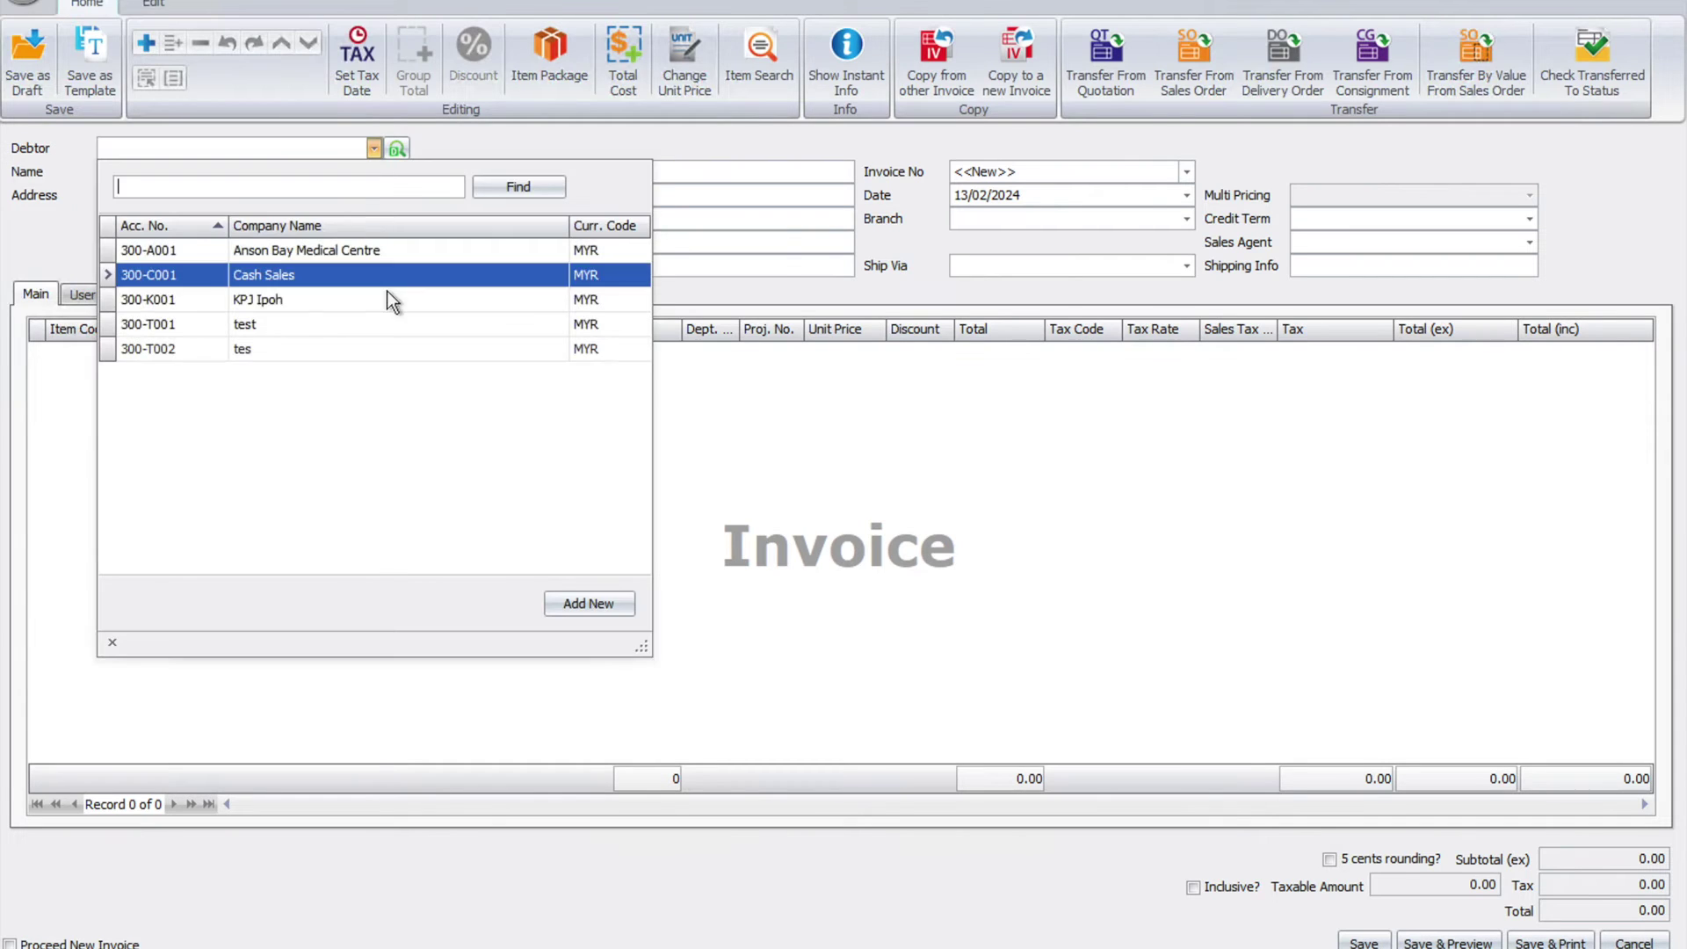
pyautogui.click(347, 300)
pyautogui.click(1043, 192)
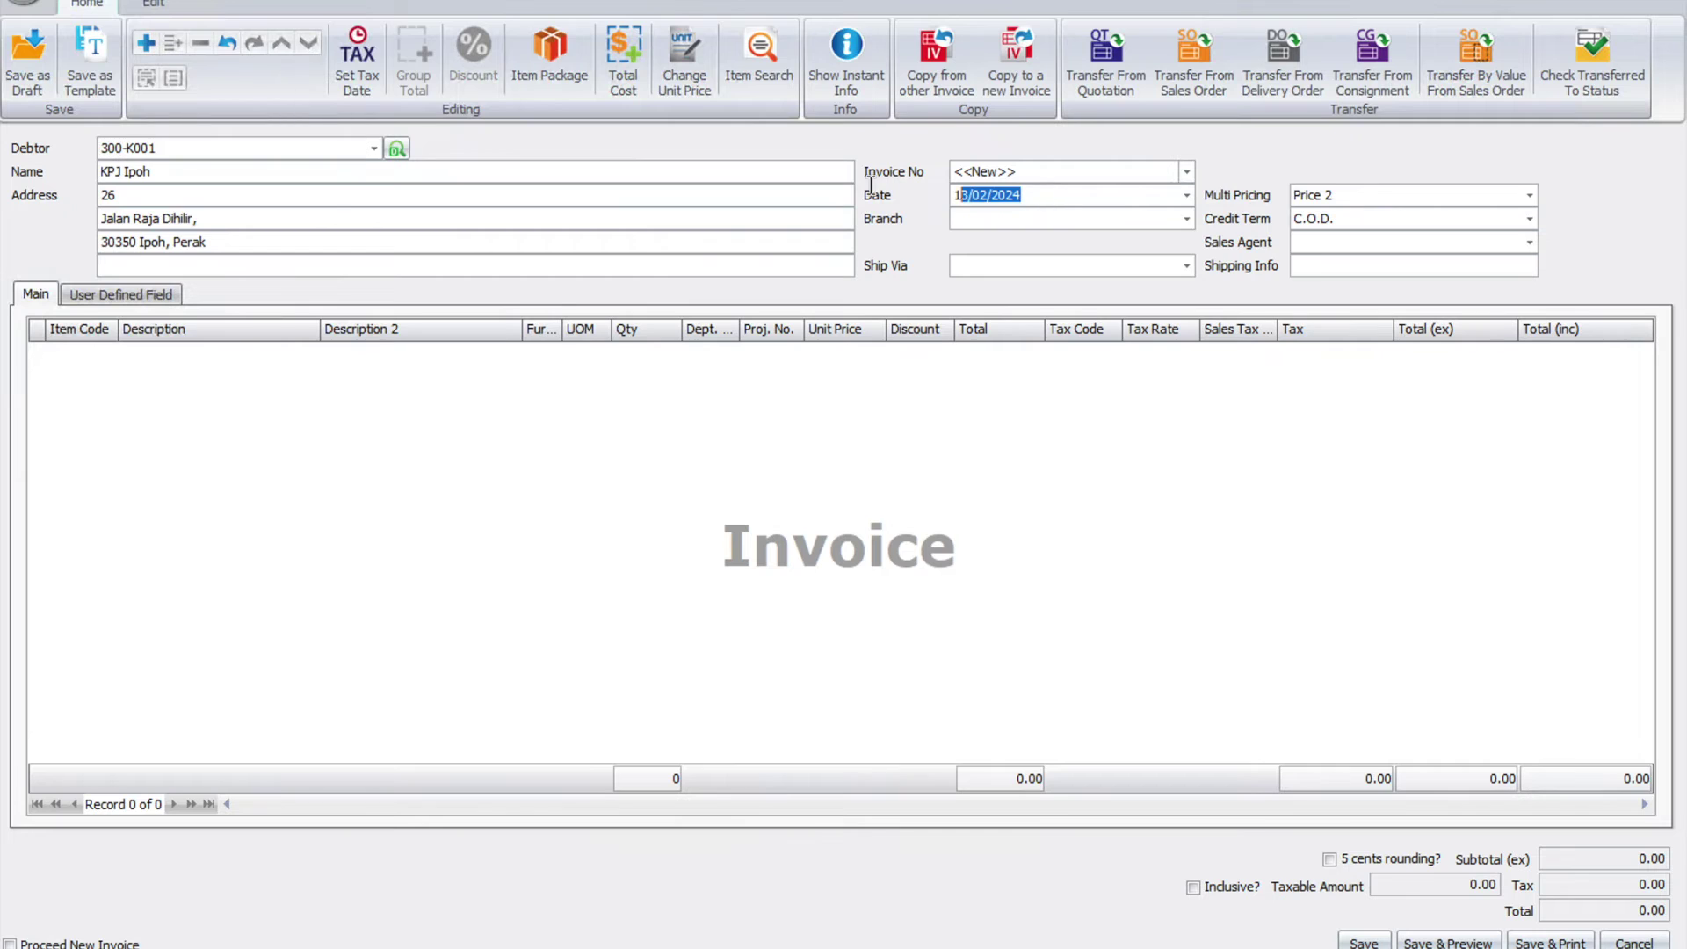
# - Add a DOWNLIGHT SET line with a unit price of 100
pyautogui.click(146, 42)
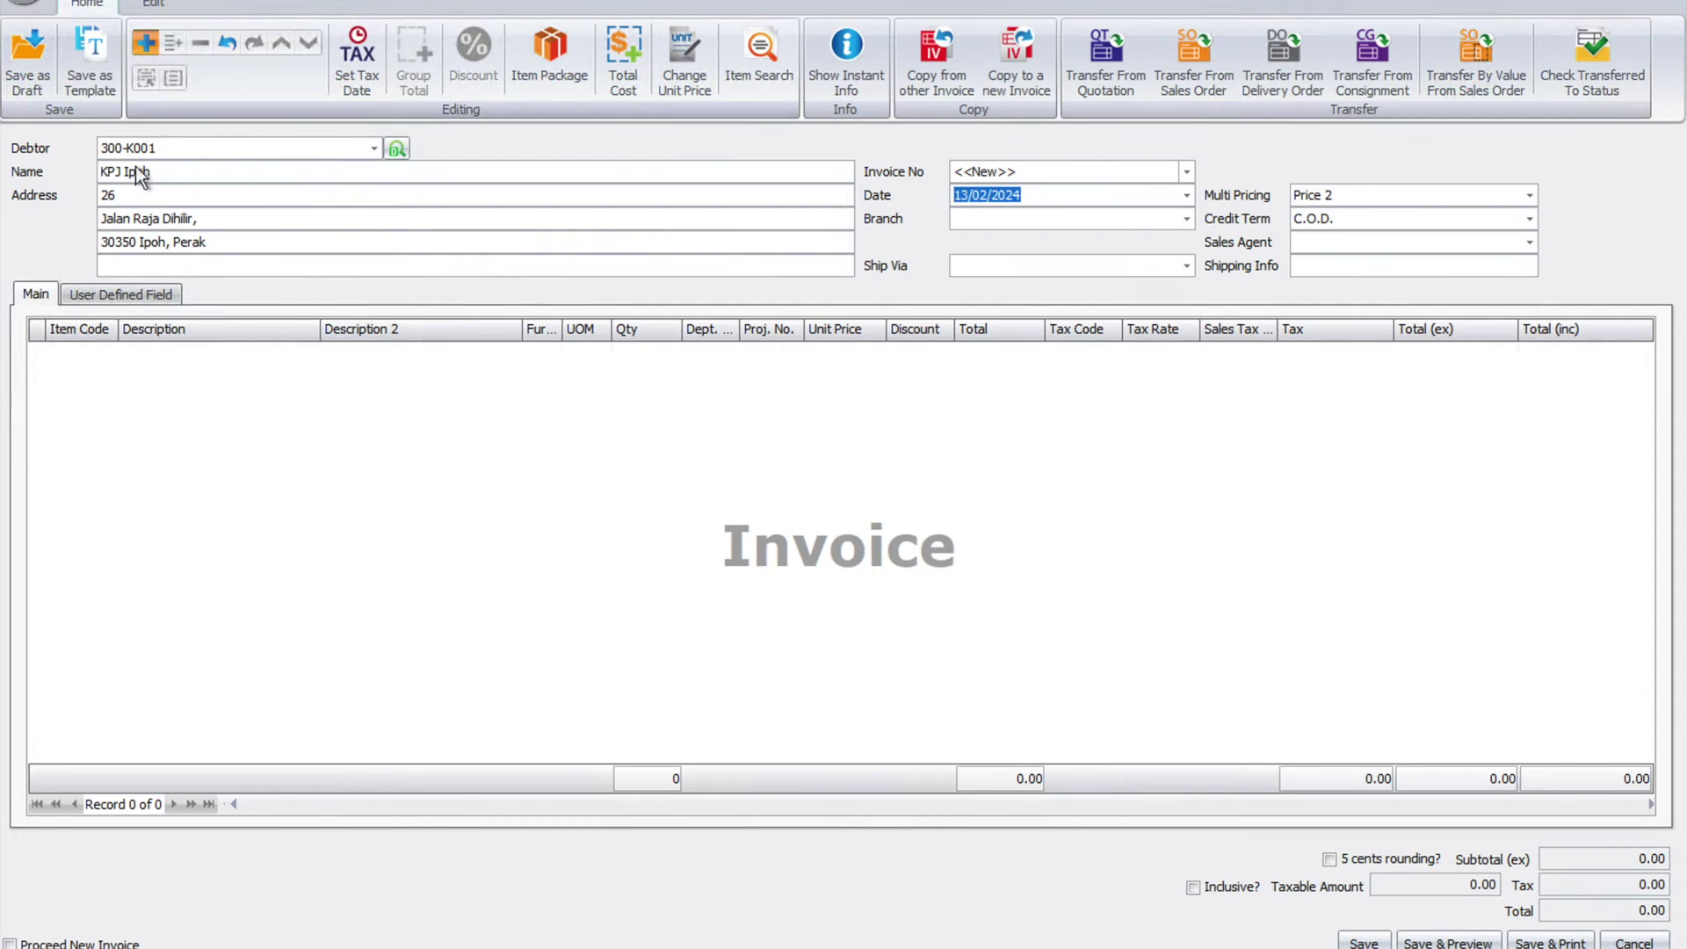
pyautogui.click(108, 354)
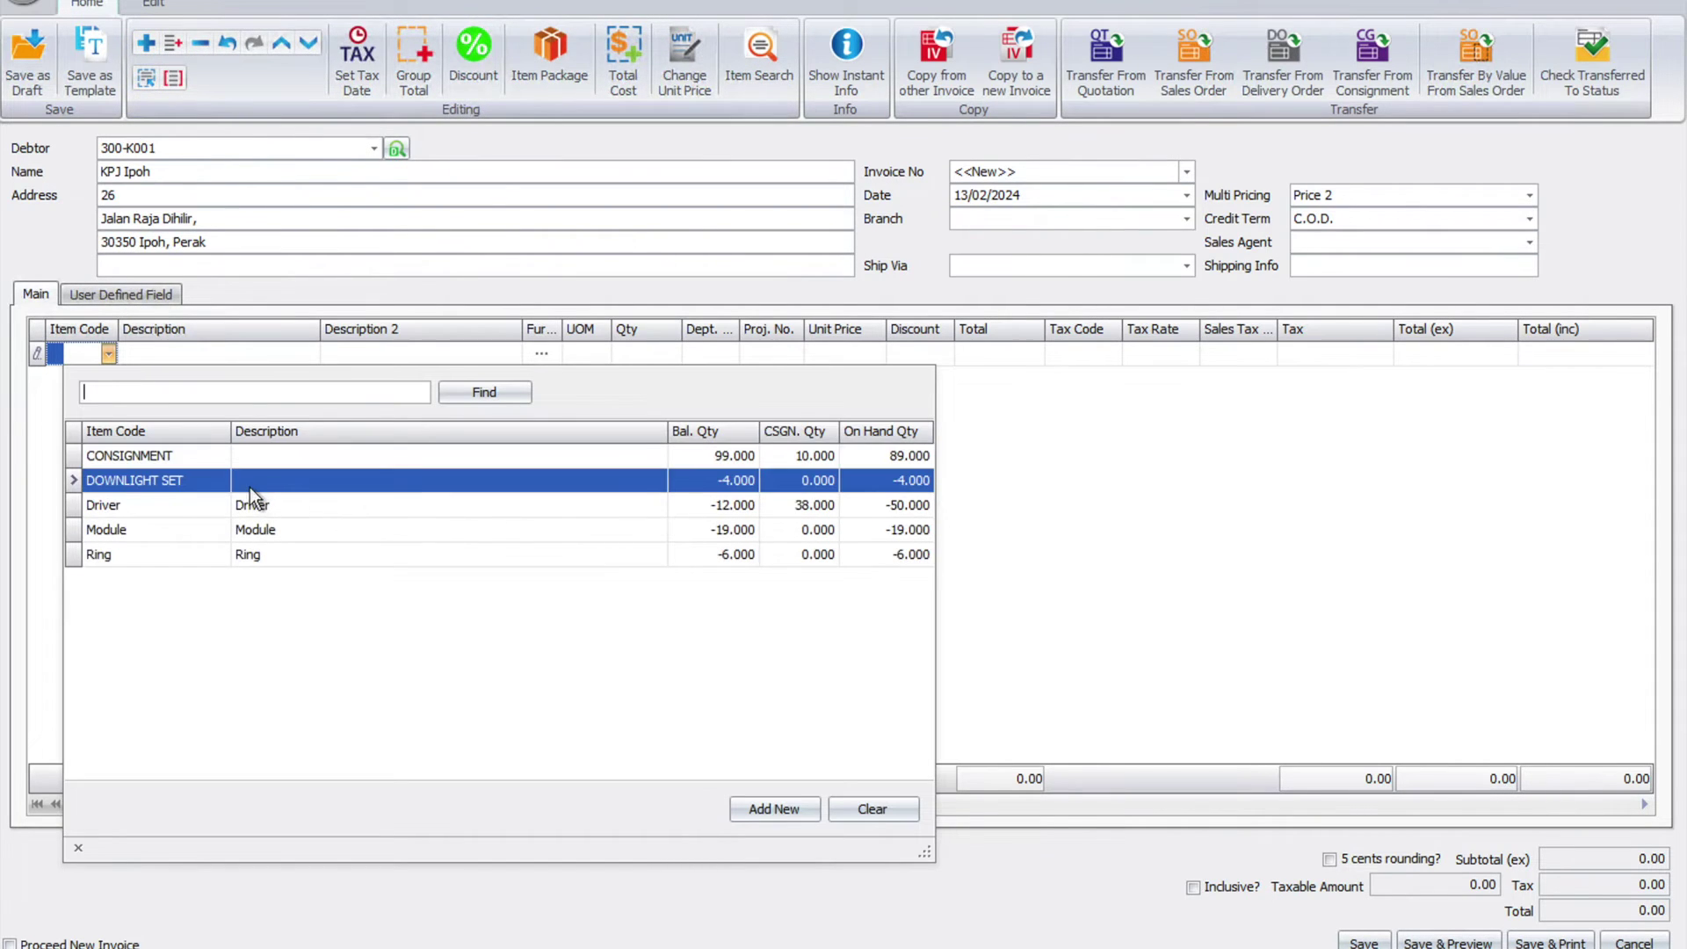
pyautogui.click(249, 490)
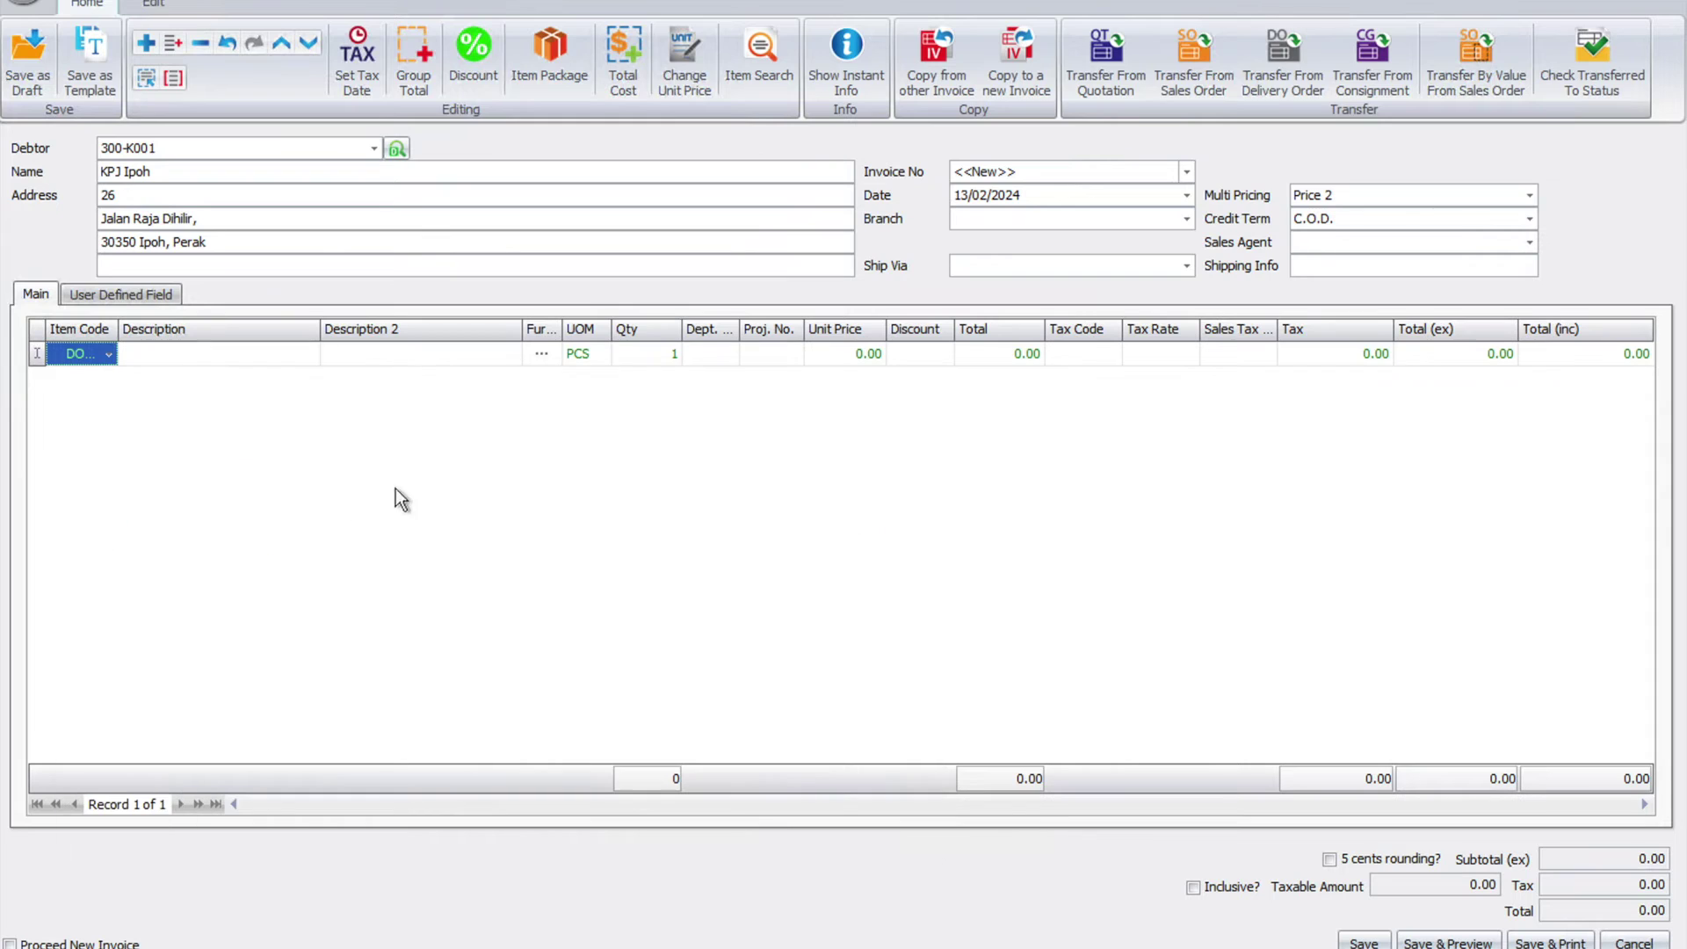
pyautogui.click(858, 354)
pyautogui.write('100')
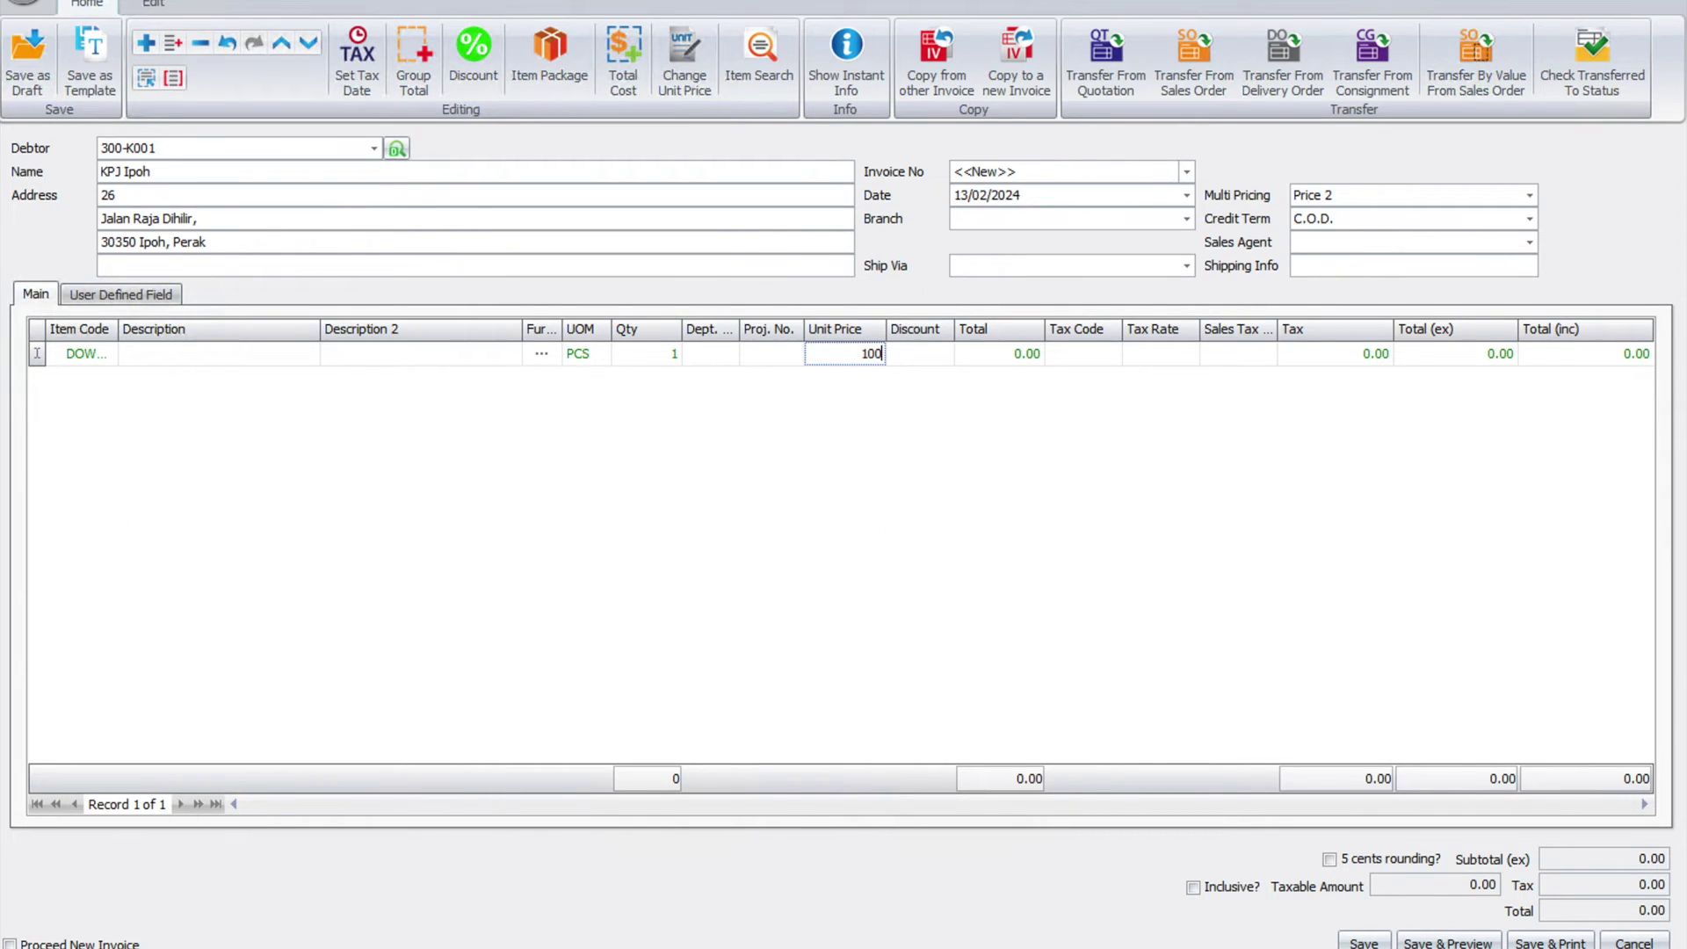
pyautogui.press('Tab')
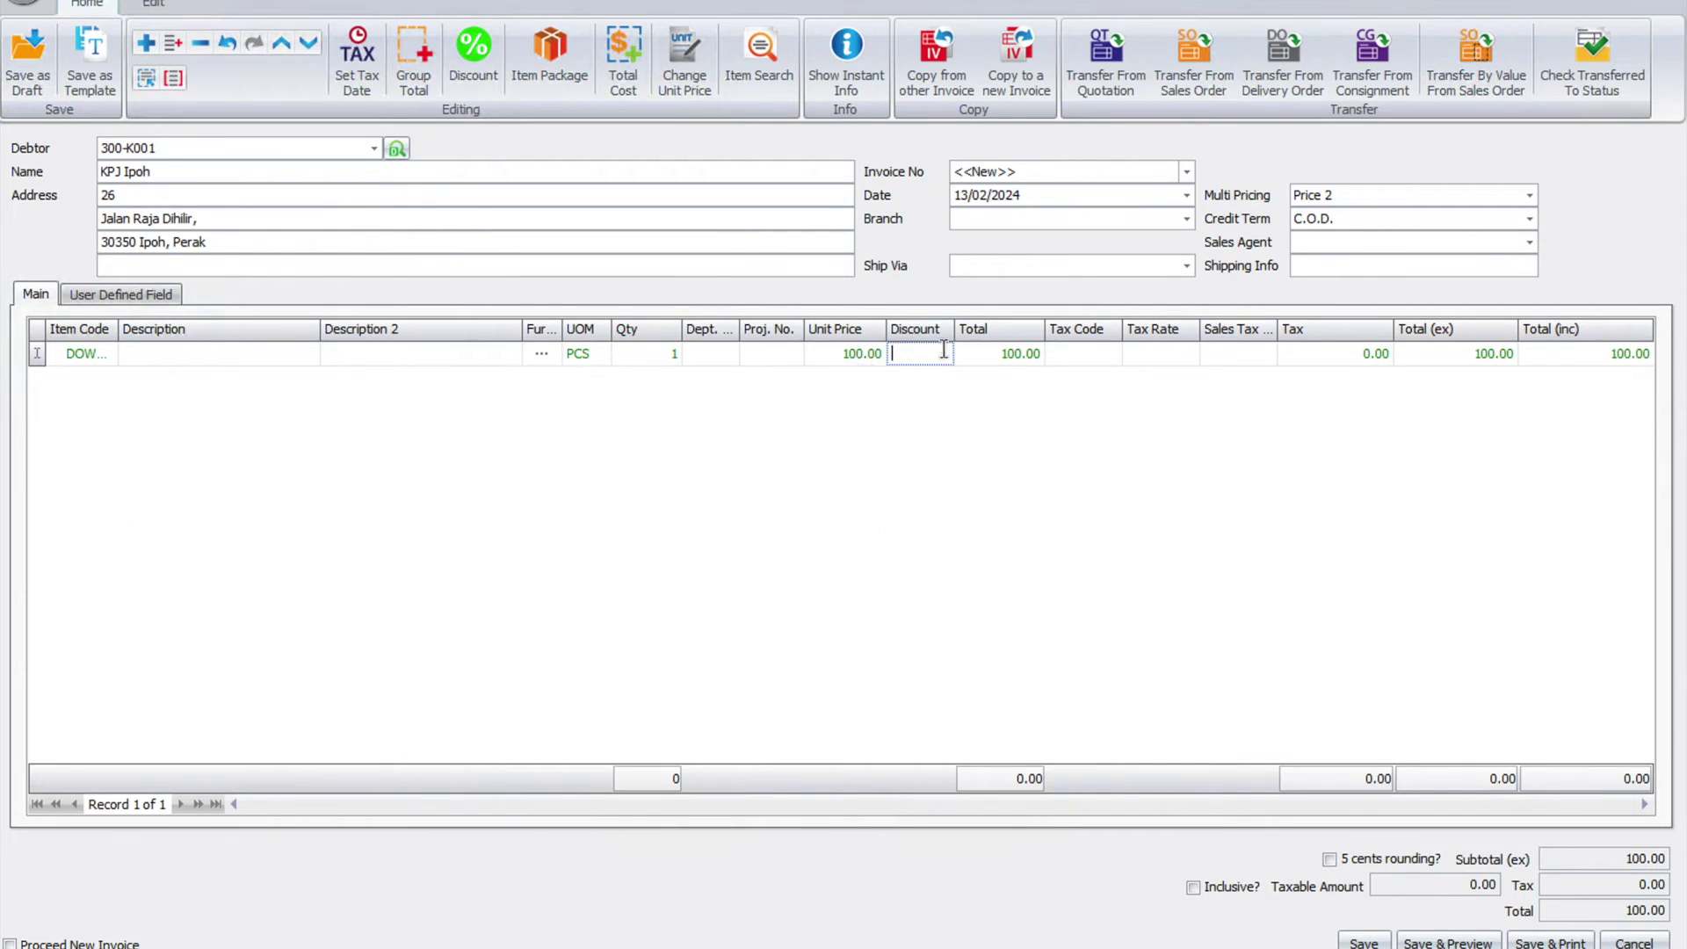
# - Apply tax code SV-8 to the line and attempt to save the invoice
pyautogui.click(1116, 355)
pyautogui.click(1112, 353)
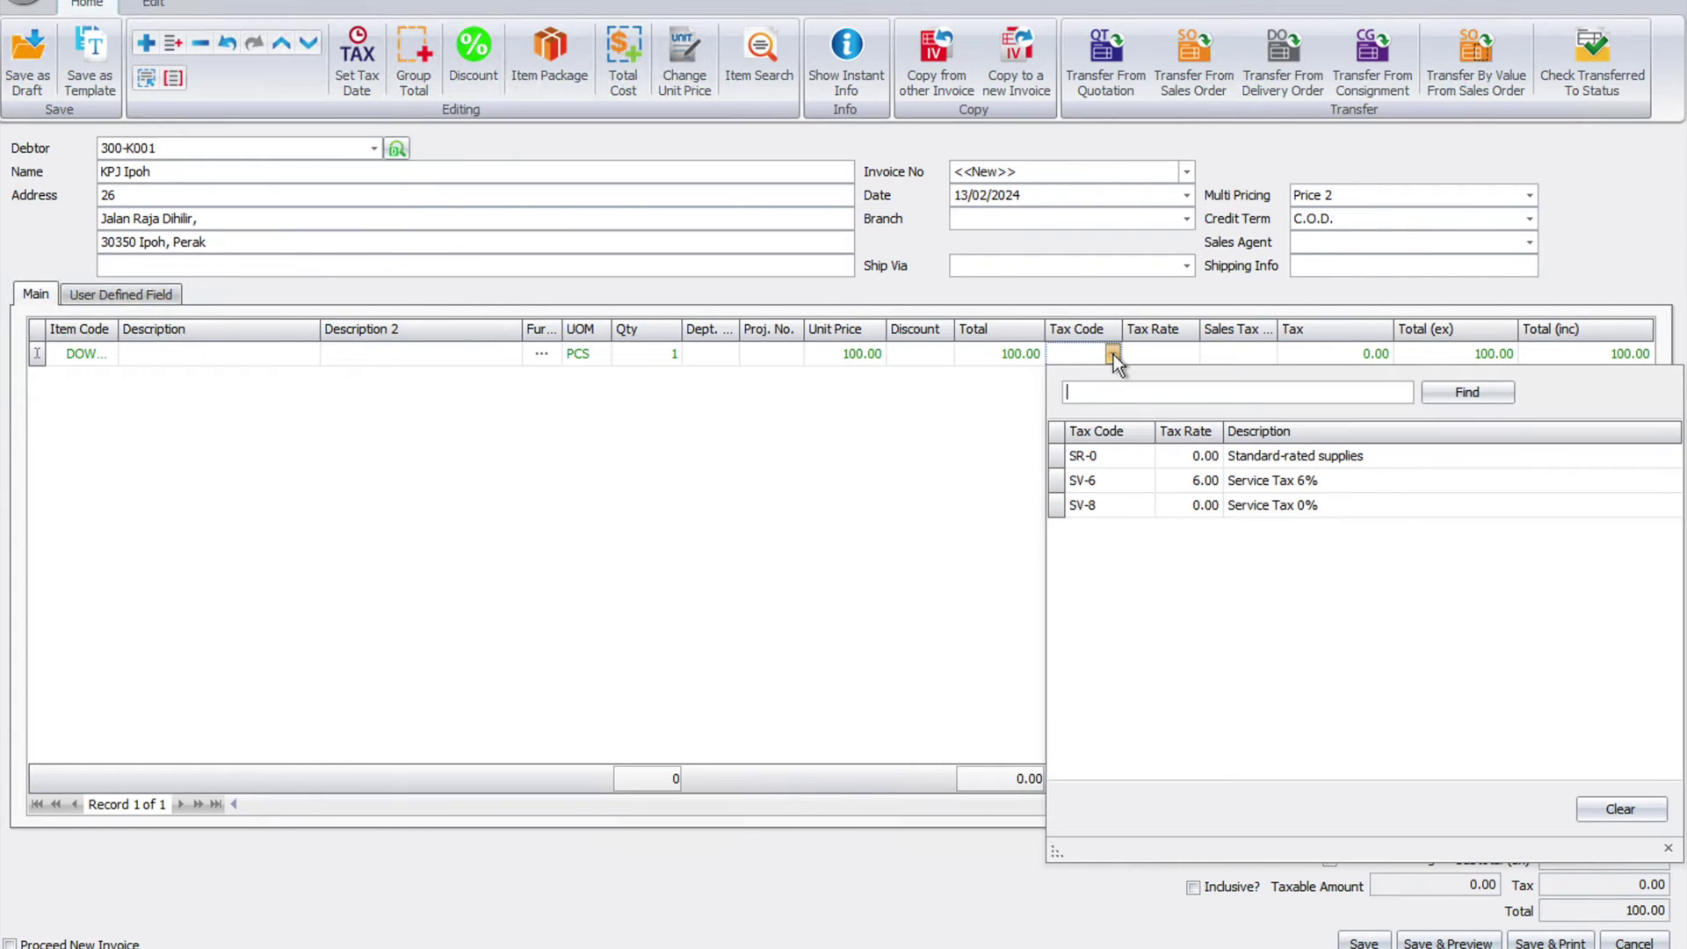
pyautogui.click(1121, 508)
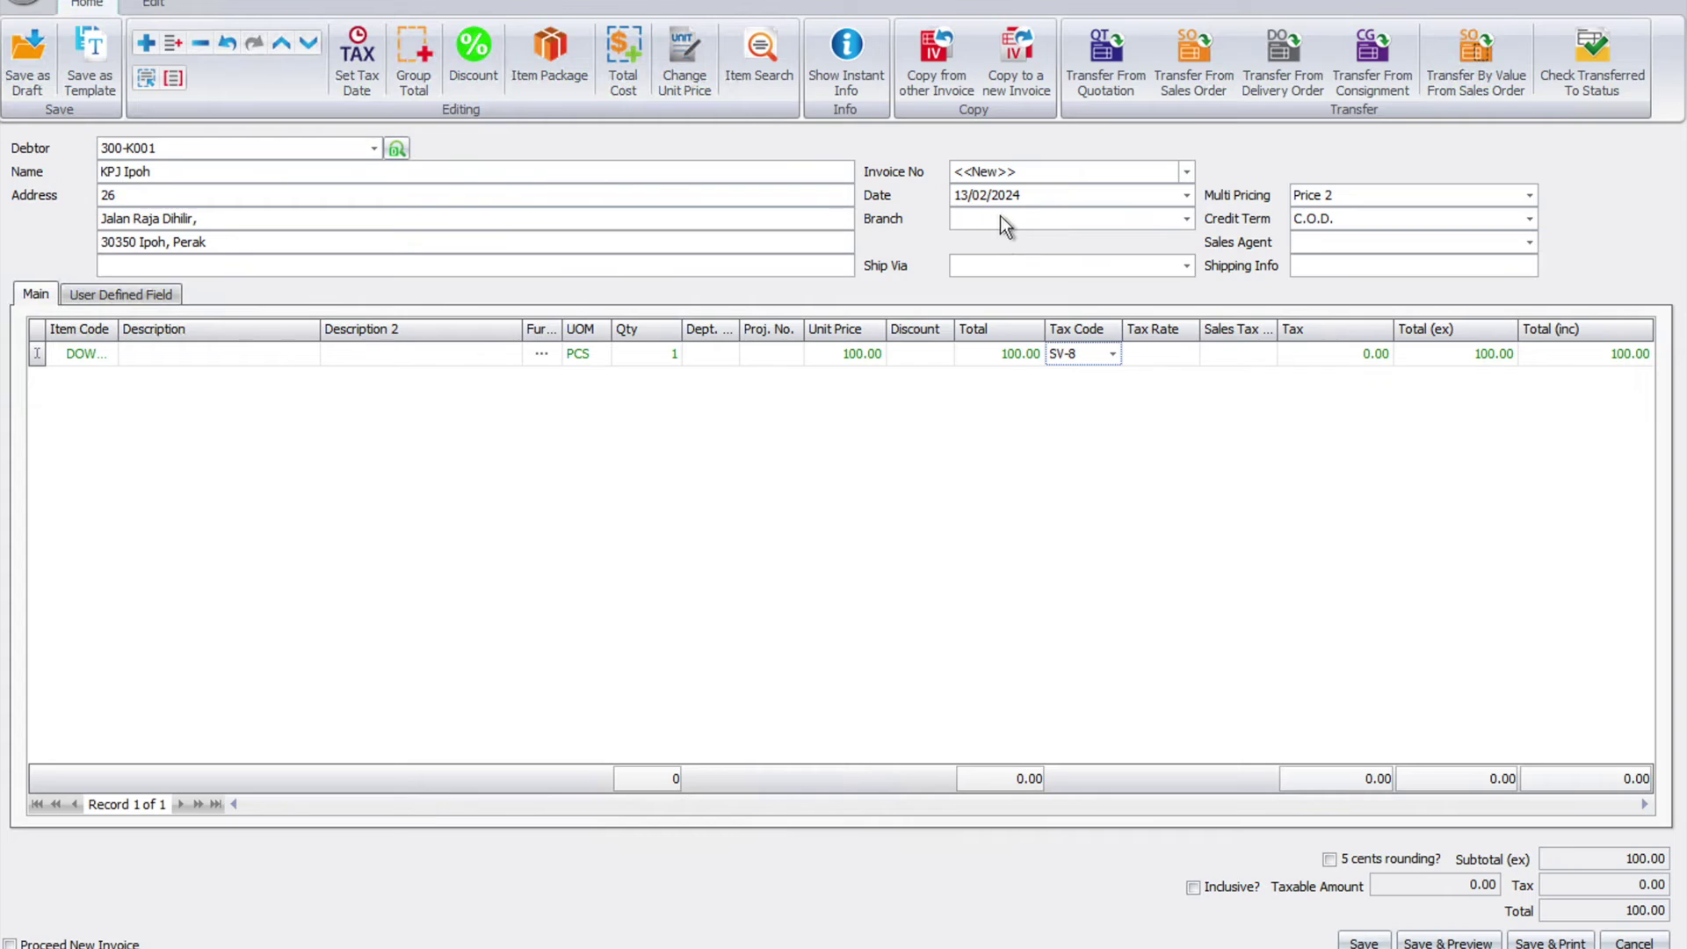
pyautogui.press('Tab')
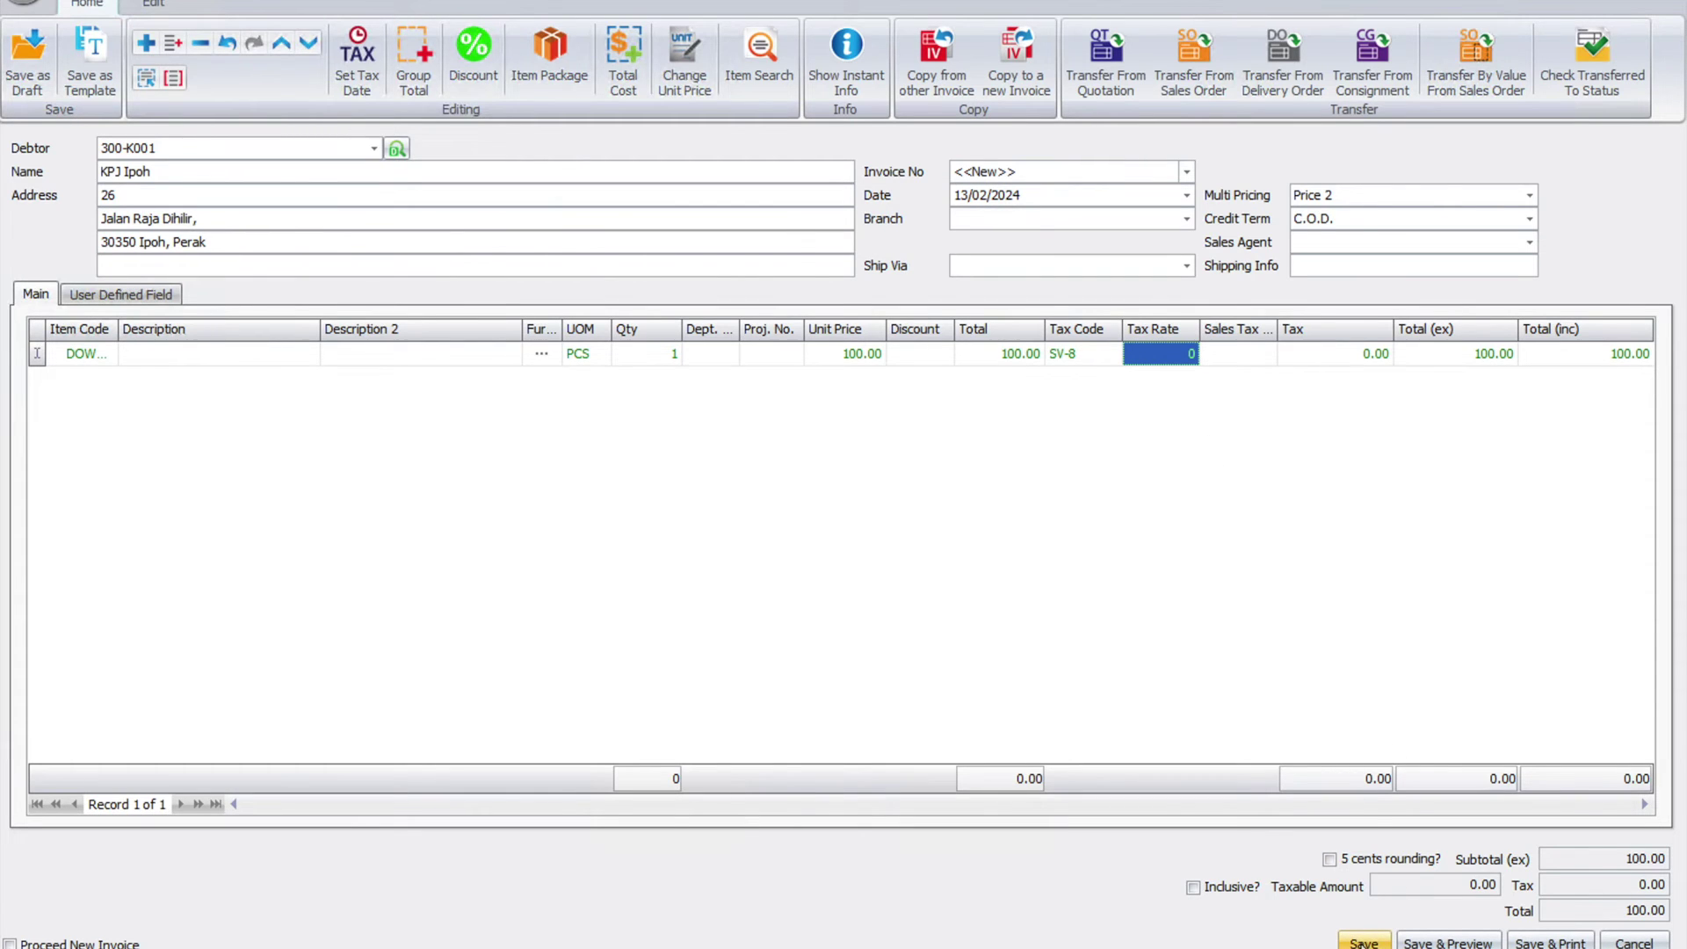
pyautogui.click(1363, 940)
# - Accept the negative stock and SST date warnings, then change the invoice date to 01/03/2024
pyautogui.click(785, 657)
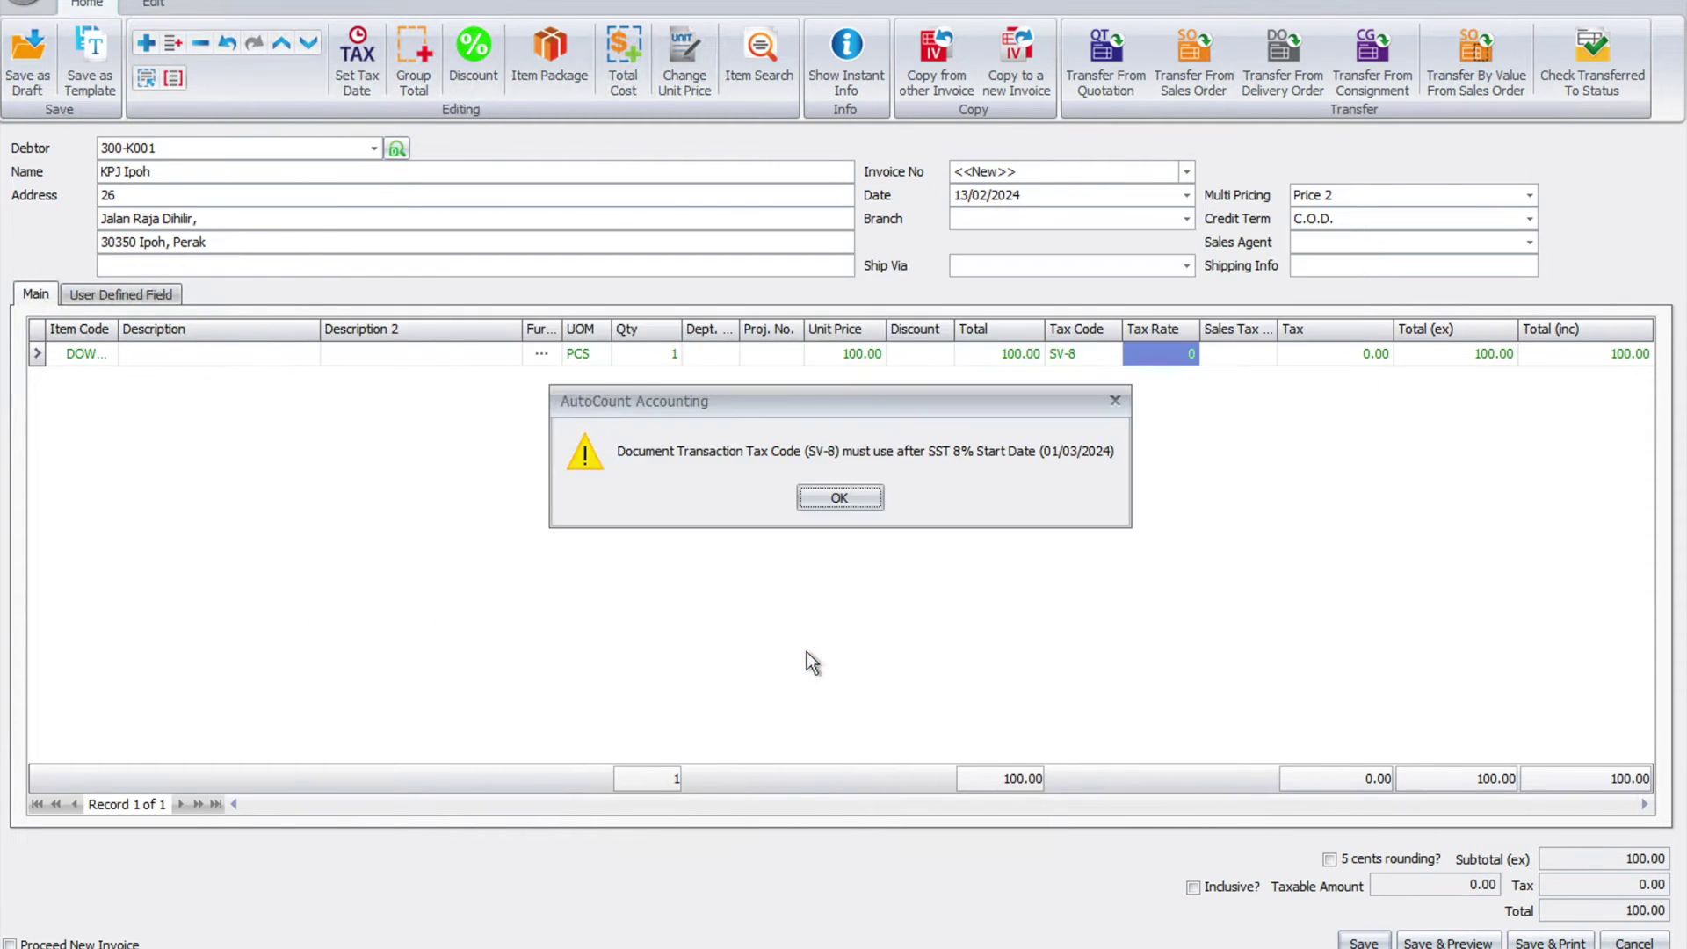
pyautogui.click(826, 499)
pyautogui.doubleClick(988, 195)
pyautogui.write('01/')
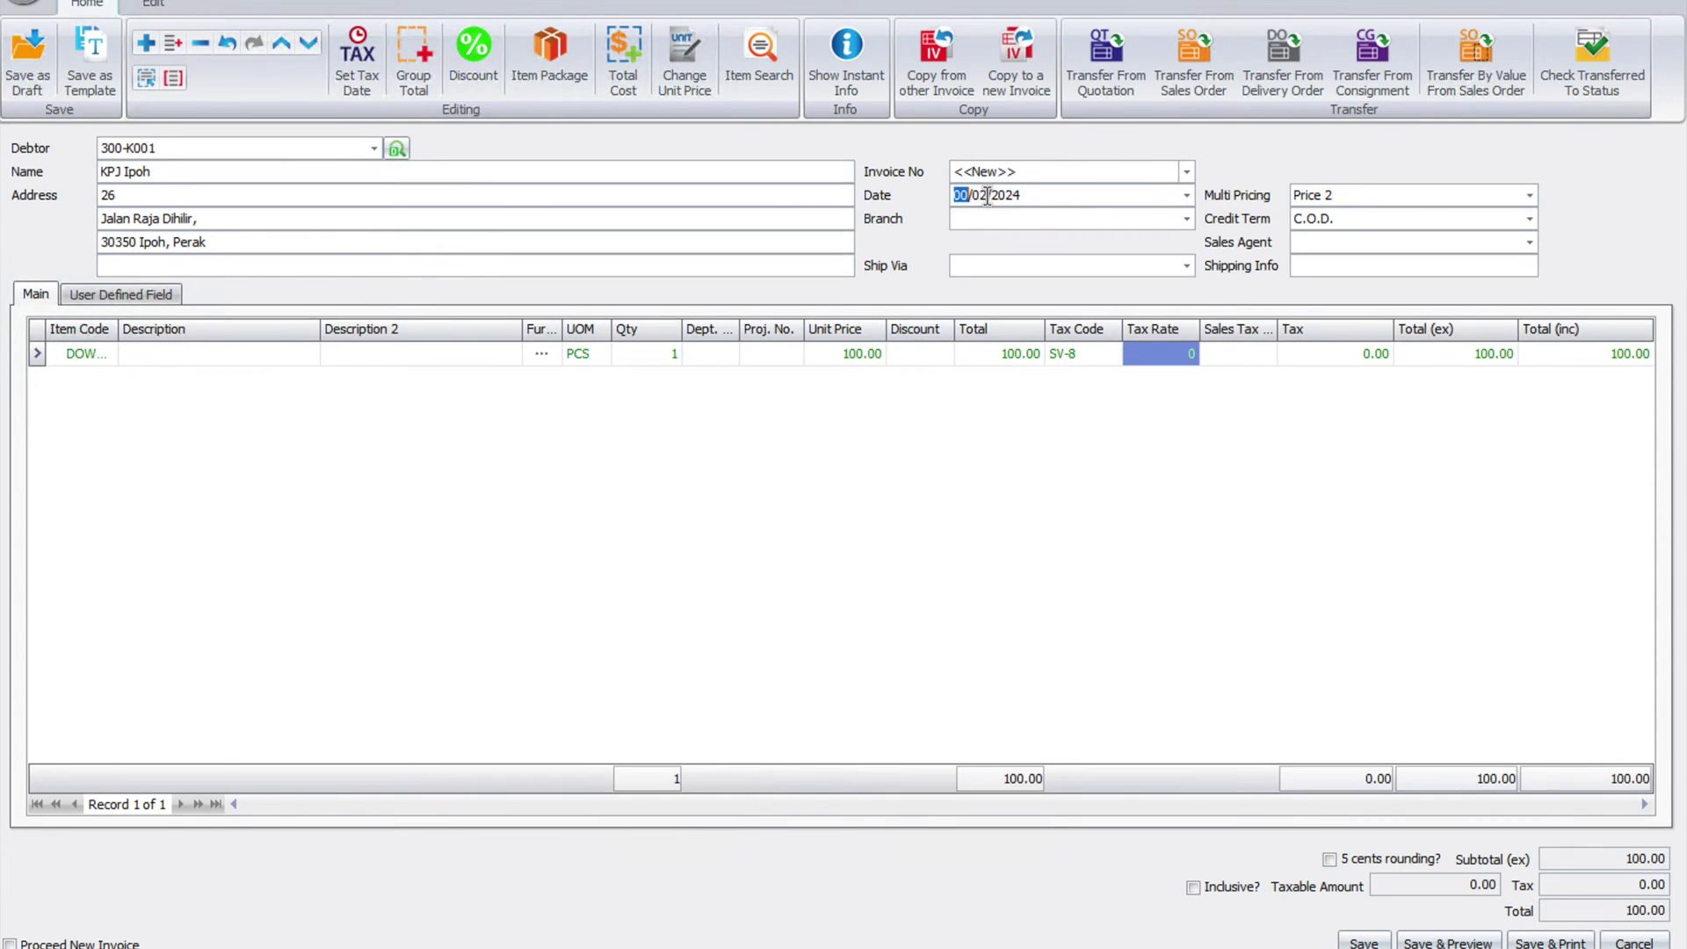
pyautogui.write('03')
pyautogui.press('Tab')
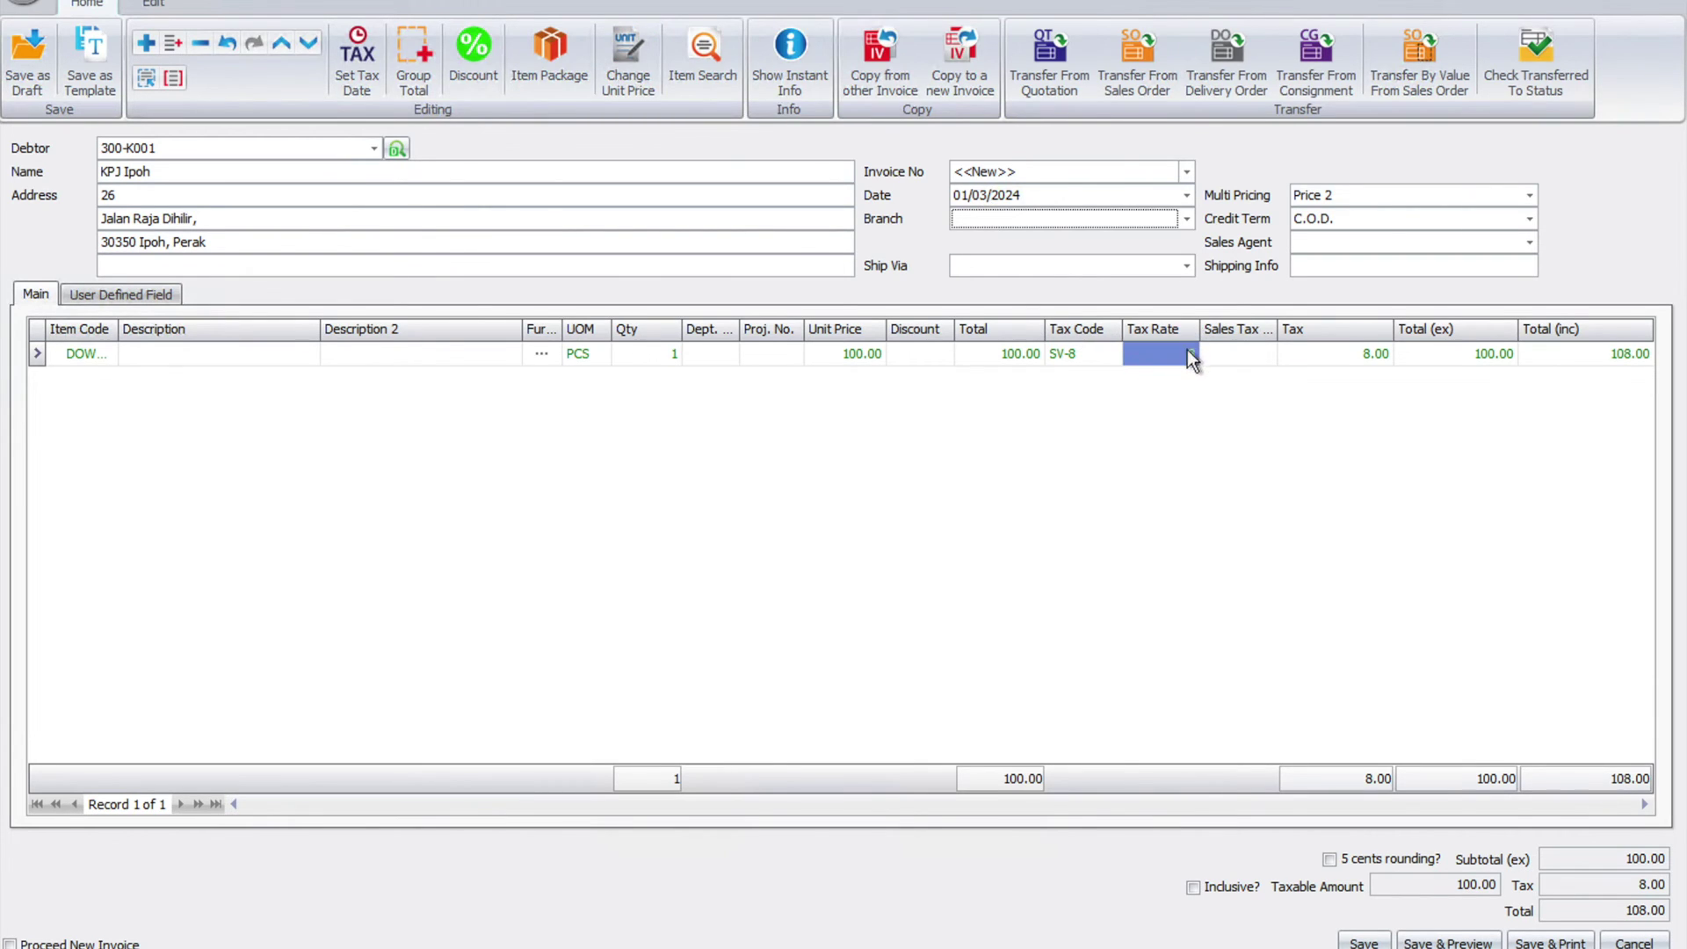
# - Check the line's 8.00 tax, then save the invoice despite negative stock
pyautogui.click(1367, 356)
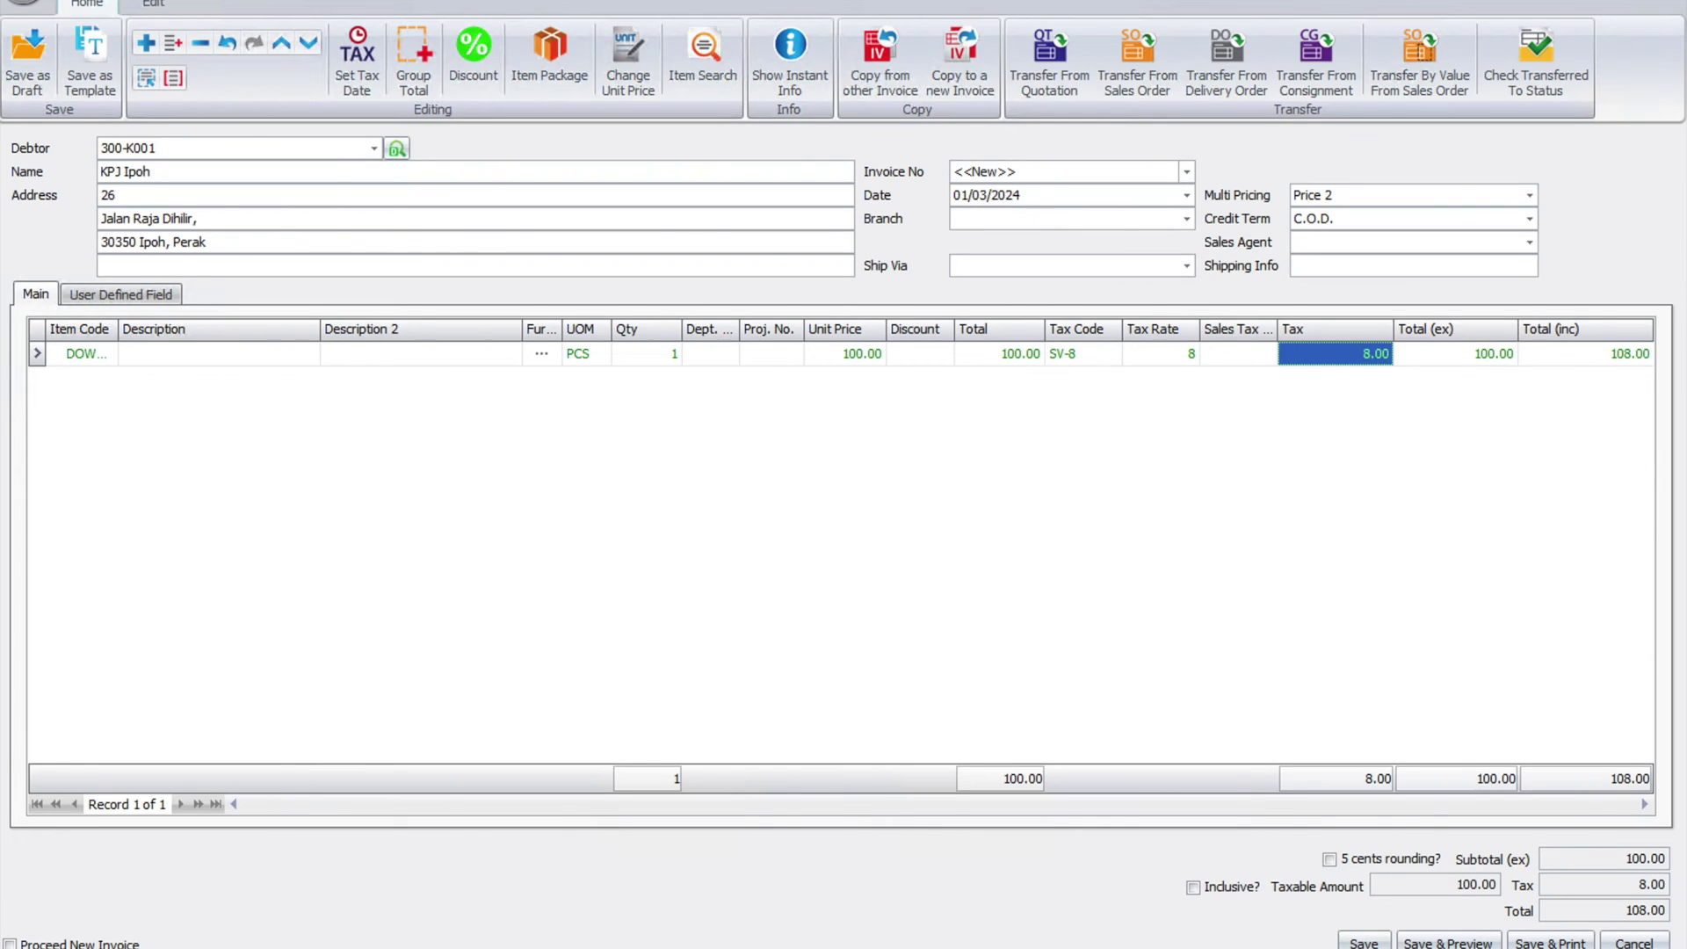
pyautogui.click(1363, 943)
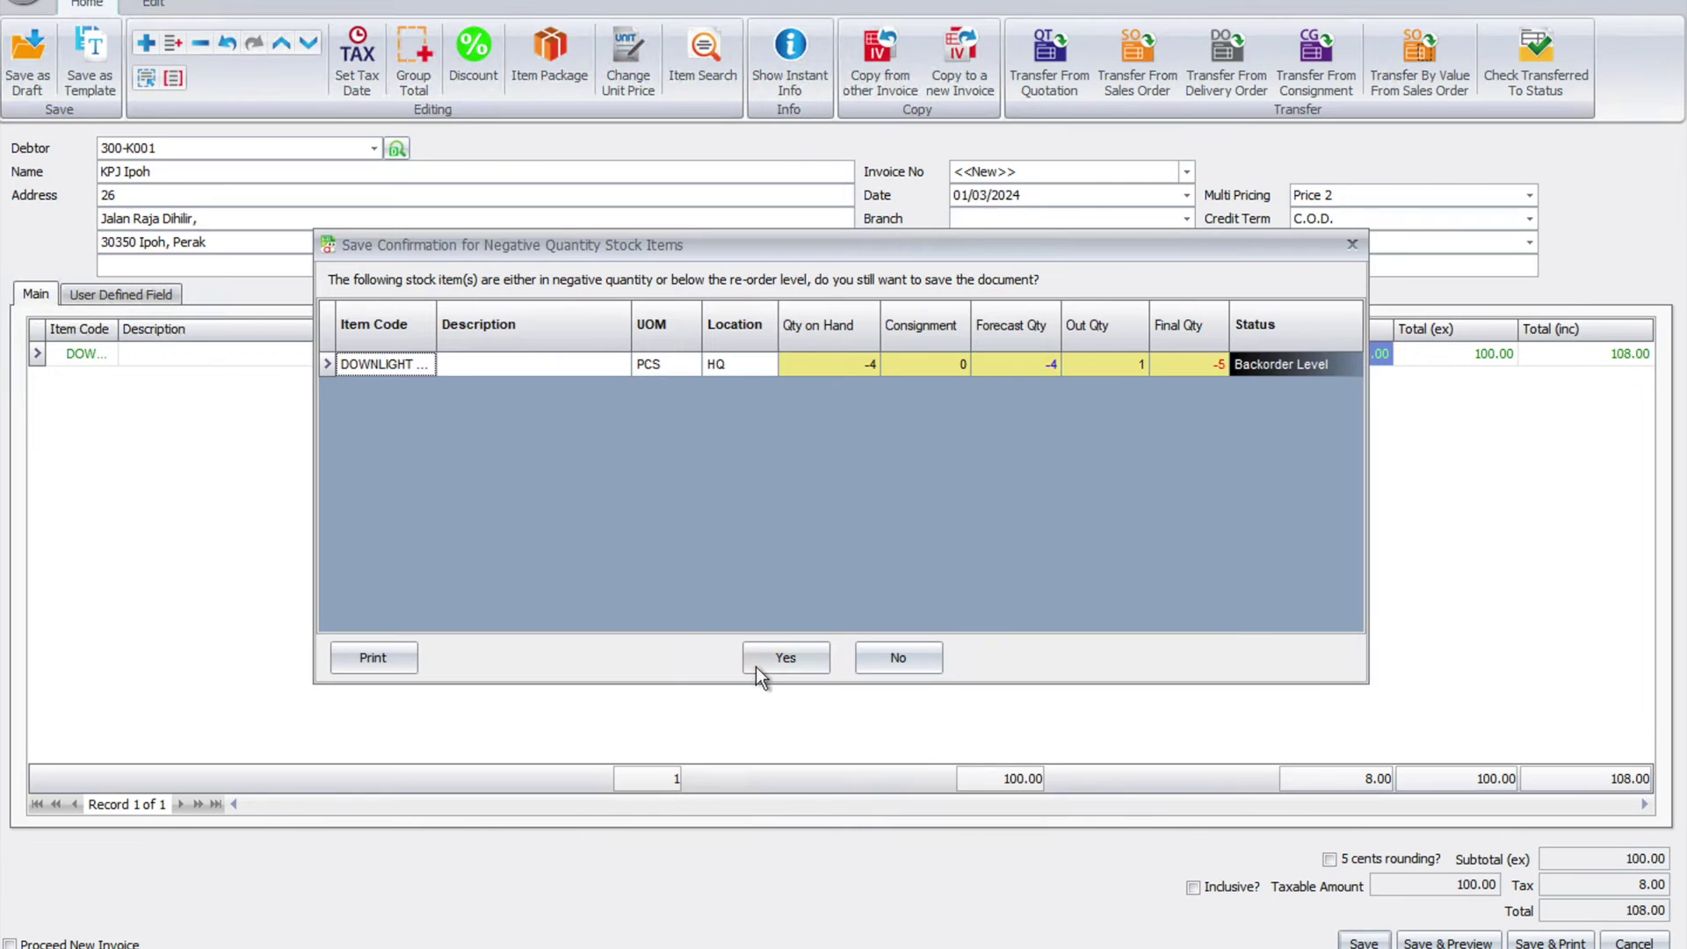
pyautogui.click(764, 661)
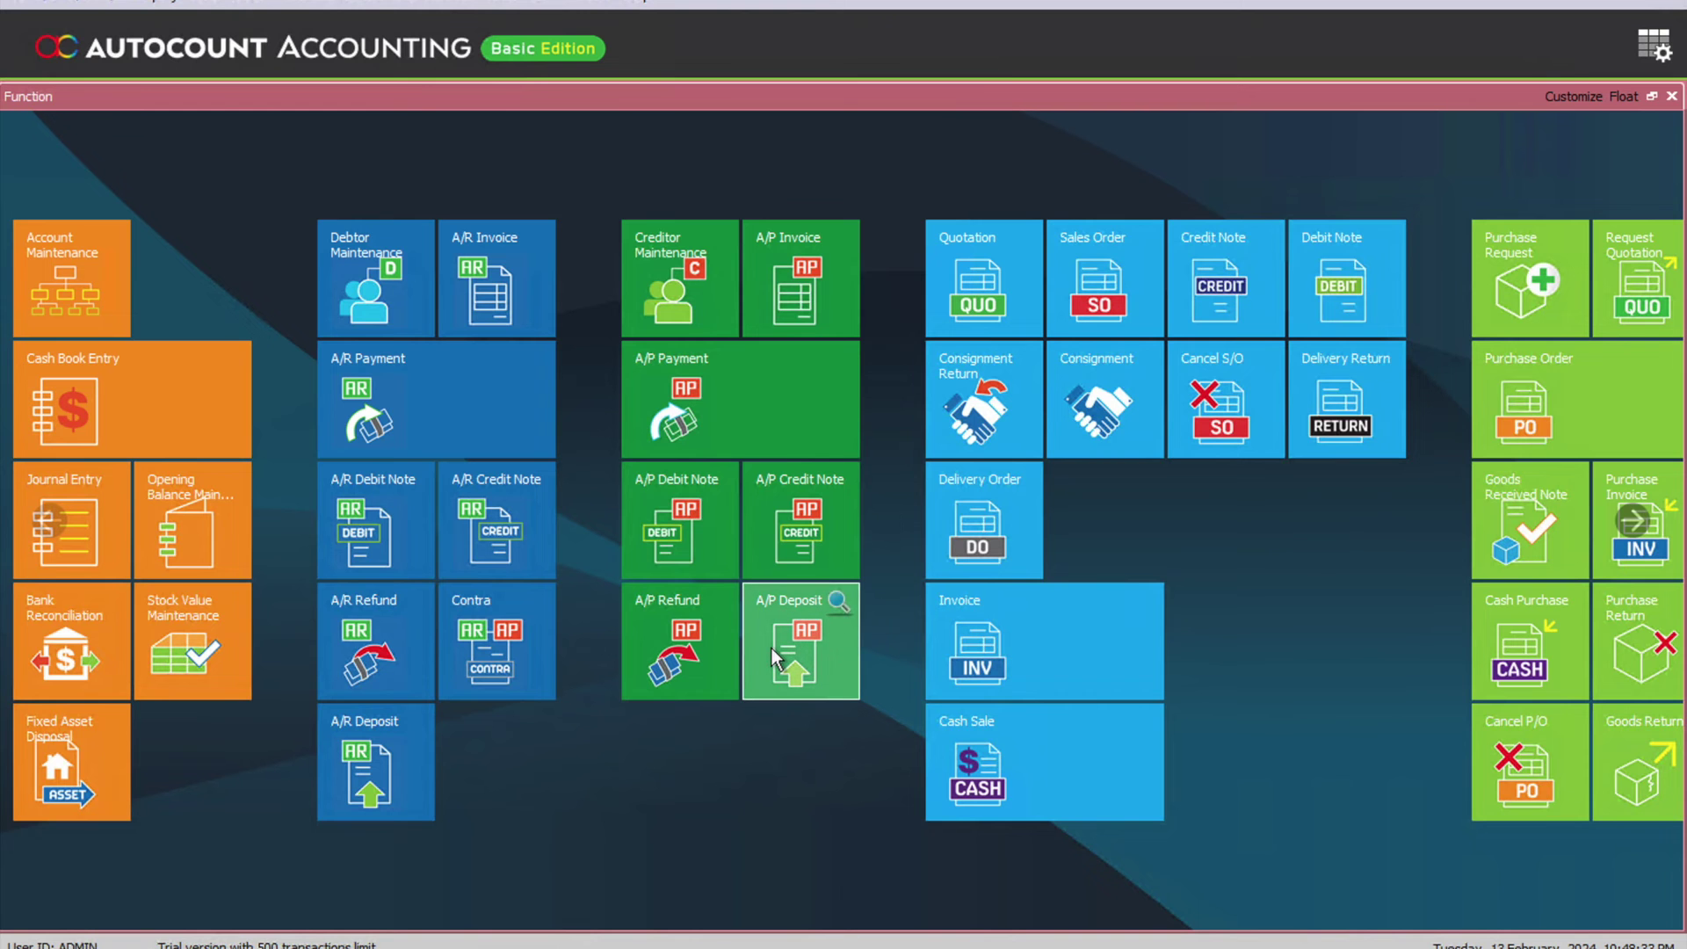